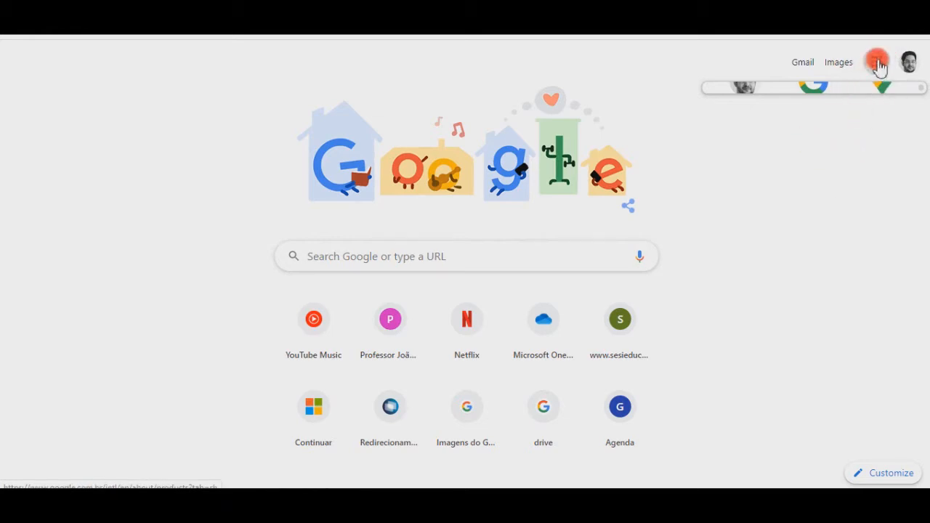
Open Google Drive from the Google apps and view the types of new items it can create
{"action": "left_click", "coordinate": [876, 65]}
{"action": "scroll", "coordinate": [782, 265], "scroll_direction": "down", "scroll_amount": 6}
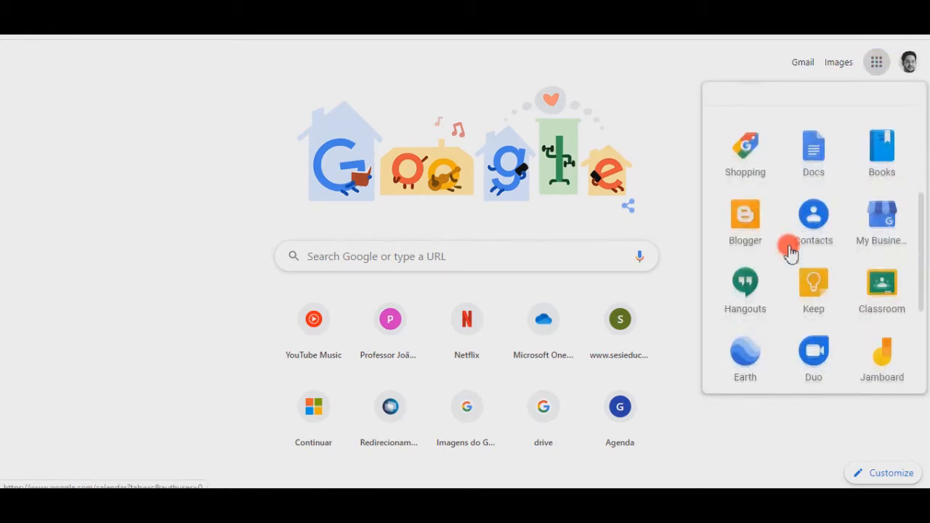
{"action": "scroll", "coordinate": [814, 313], "scroll_direction": "up", "scroll_amount": 2}
{"action": "scroll", "coordinate": [812, 311], "scroll_direction": "up", "scroll_amount": 5}
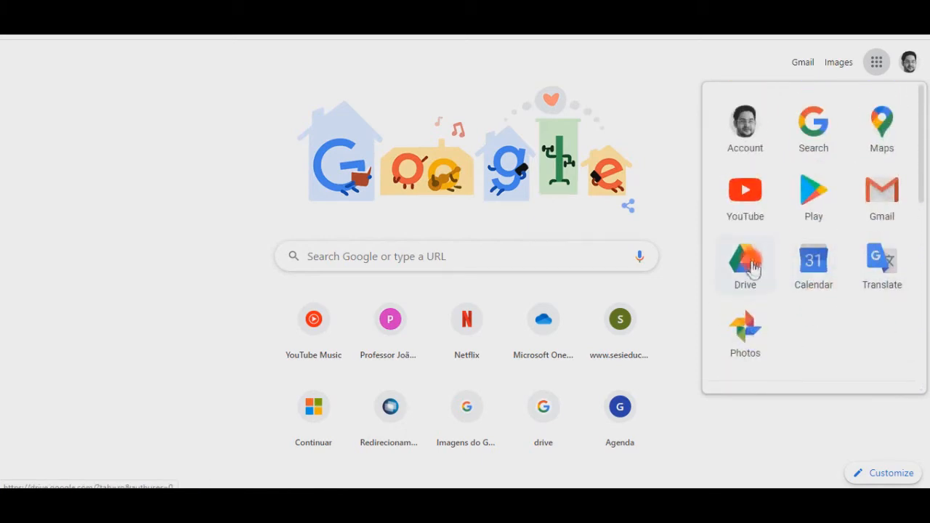
{"action": "left_click", "coordinate": [747, 274]}
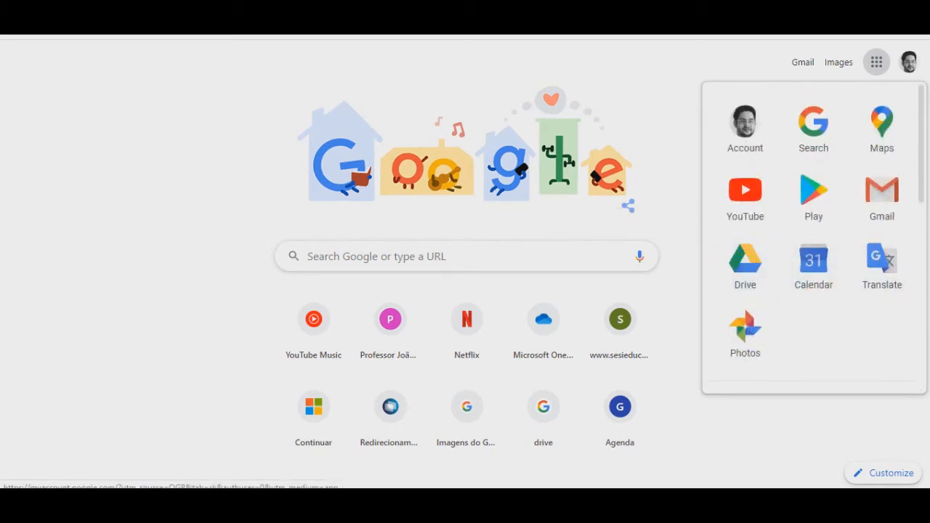
{"action": "left_click", "coordinate": [66, 108]}
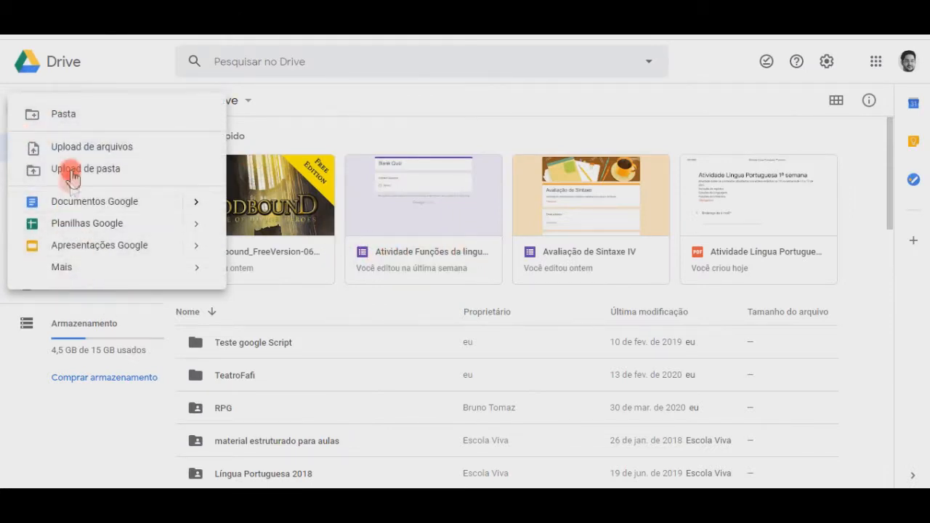
{"action": "mouse_move", "coordinate": [87, 269]}
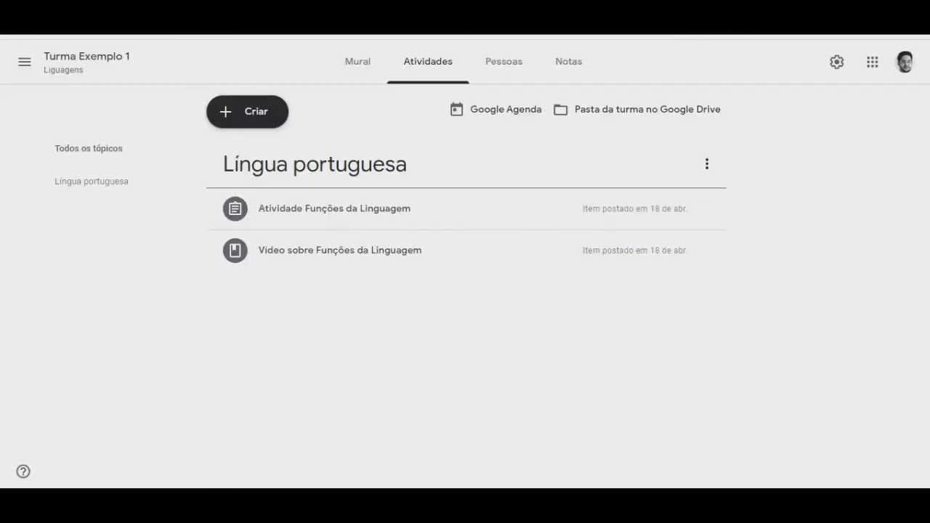
In Google Classroom, start a quiz assignment for Turma Exemplo 1 and open its attached Blank Quiz form
{"action": "left_click", "coordinate": [249, 109]}
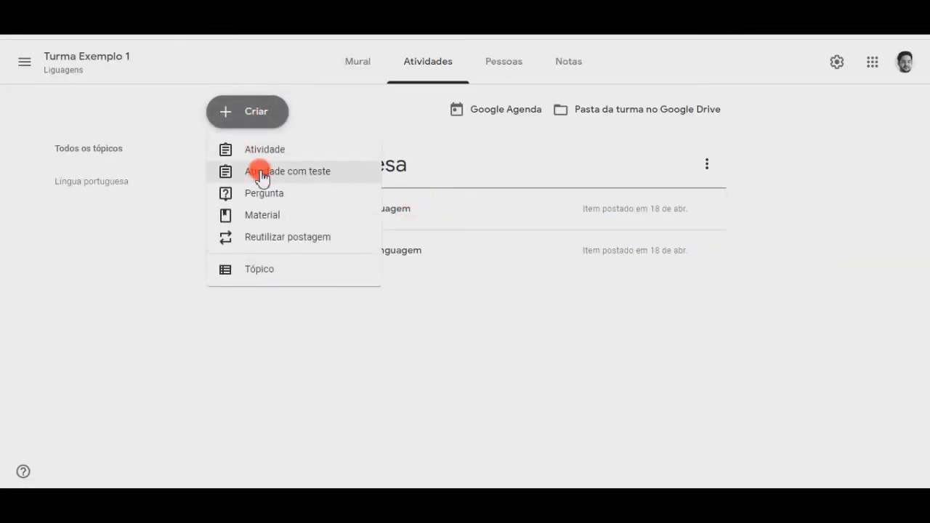
{"action": "left_click", "coordinate": [265, 178]}
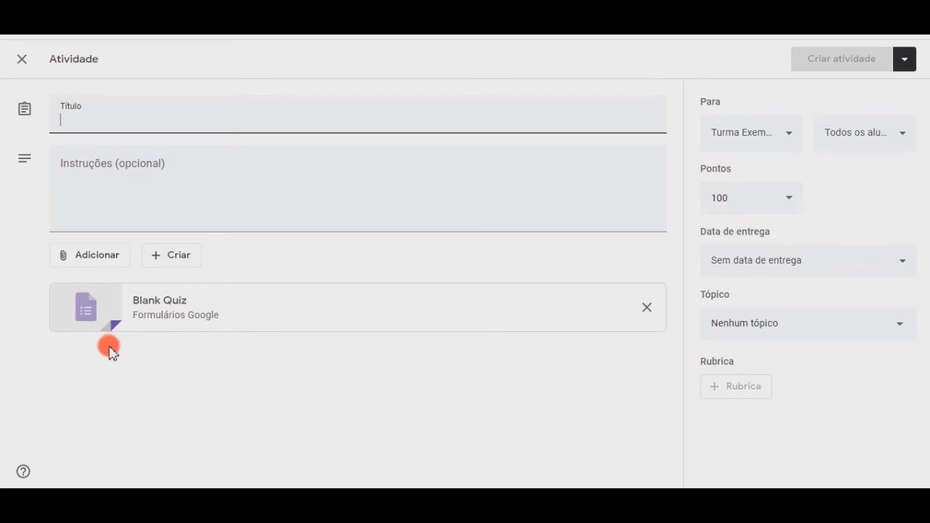
{"action": "left_click", "coordinate": [109, 309]}
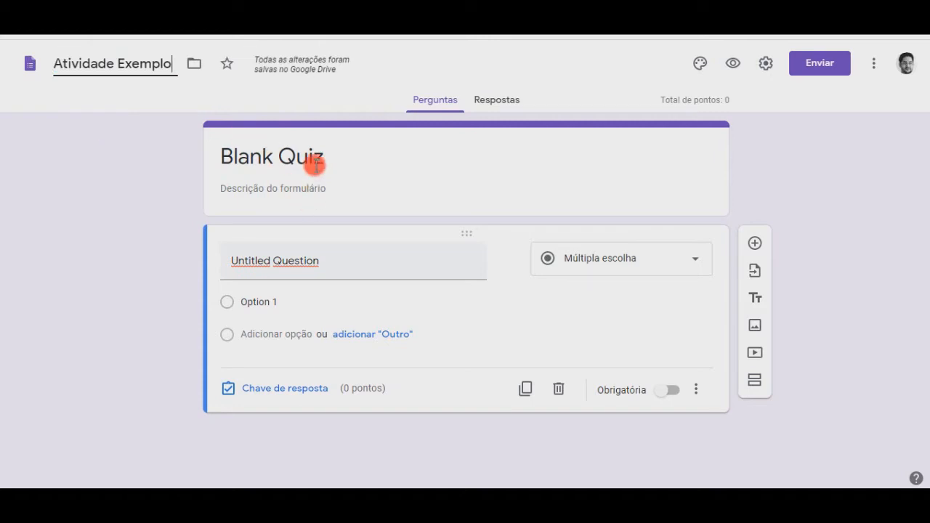
Title the form "Atividade exemplo para o vídeo" and describe it as "Esta atividade é apenas um exemplo para meu tutorial."
{"action": "left_click", "coordinate": [314, 157]}
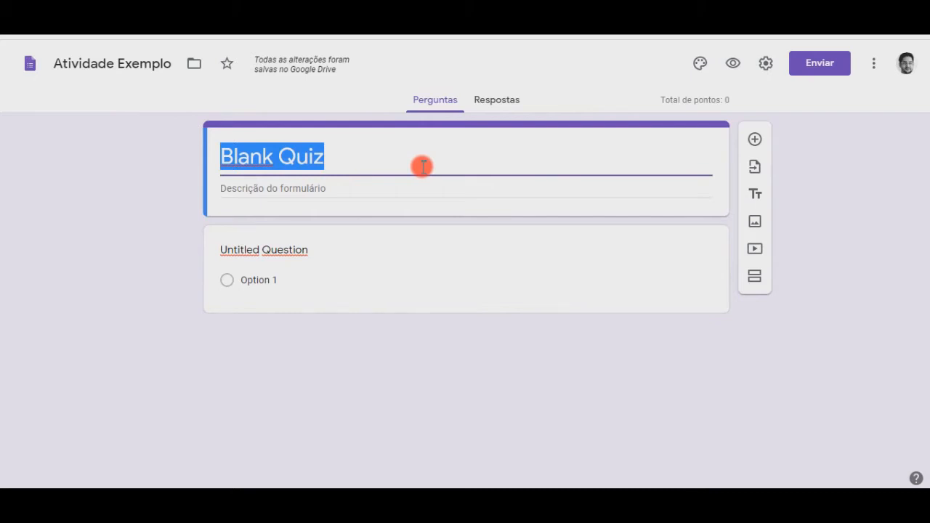
{"action": "type", "text": "Atividade exemplo para o vídeo"}
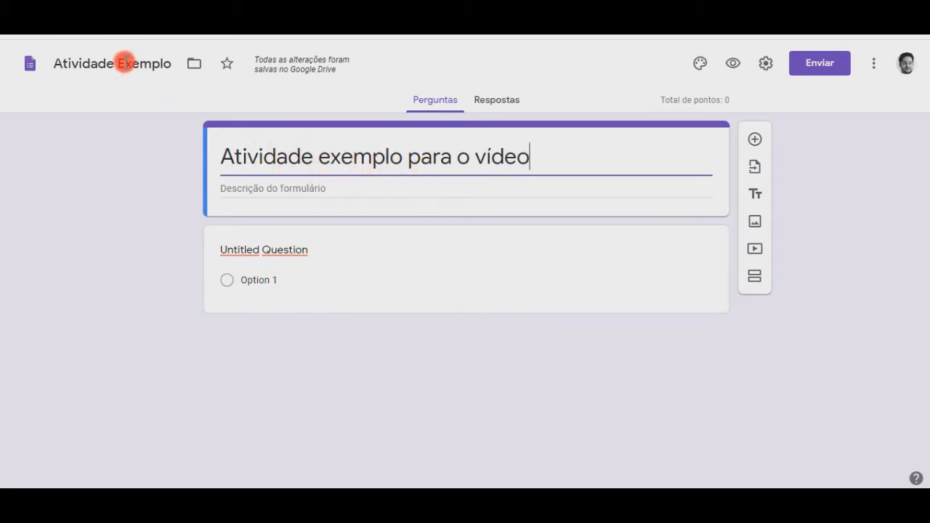
{"action": "left_click", "coordinate": [298, 184]}
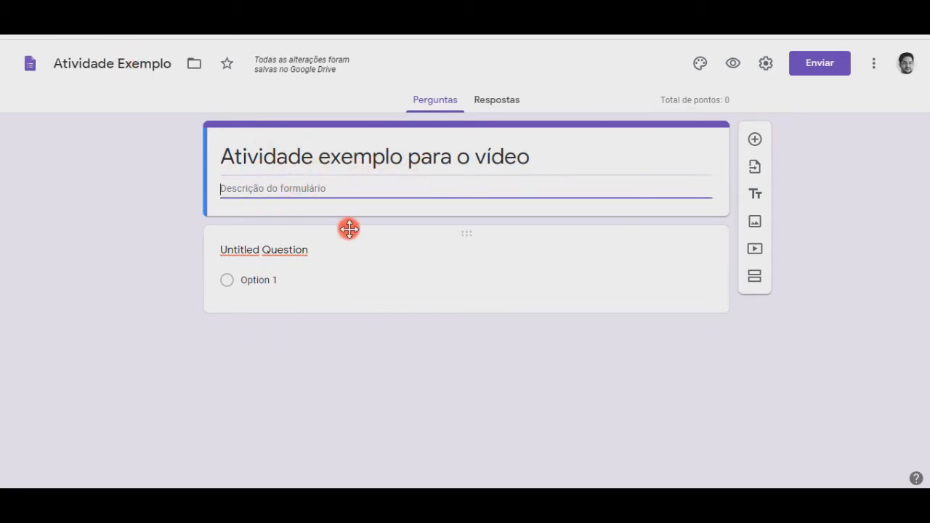
{"action": "type", "text": "Esta atividade é apenas um exemplo para meu tutorial."}
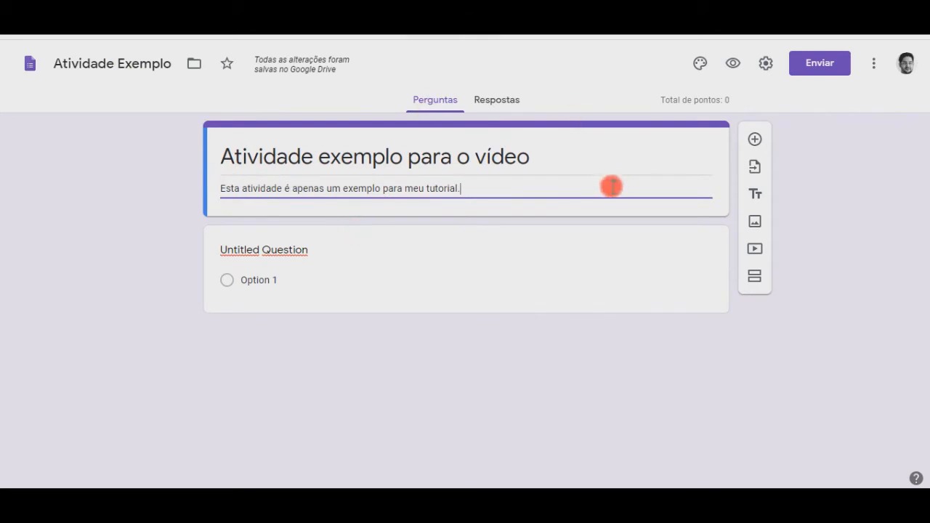
{"action": "left_click", "coordinate": [804, 152]}
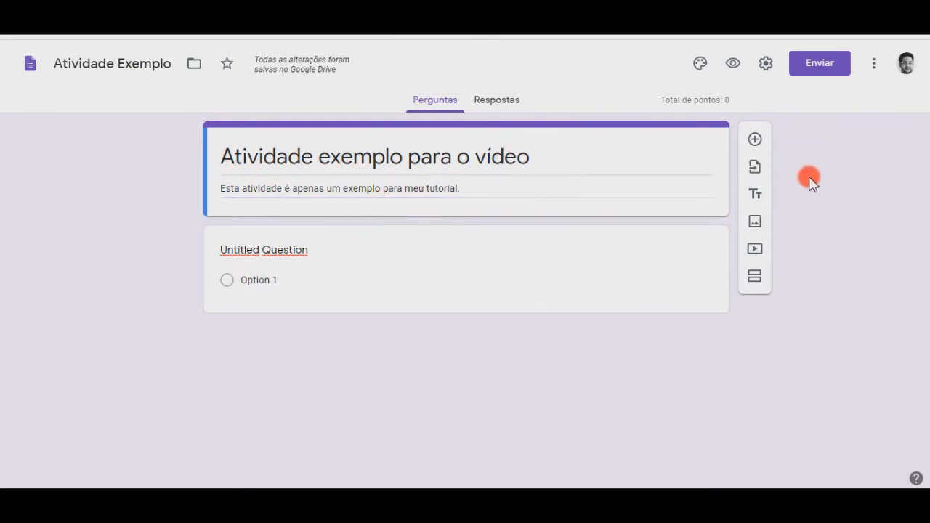
Add a new section directly below the form's title and description, before the untitled question
{"action": "left_click", "coordinate": [755, 280]}
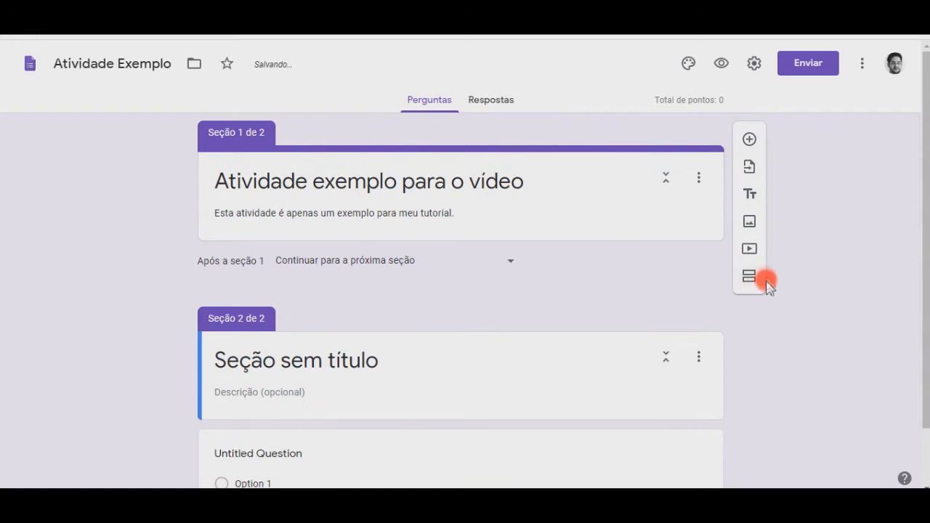
{"action": "scroll", "coordinate": [385, 197], "scroll_direction": "down", "scroll_amount": 1}
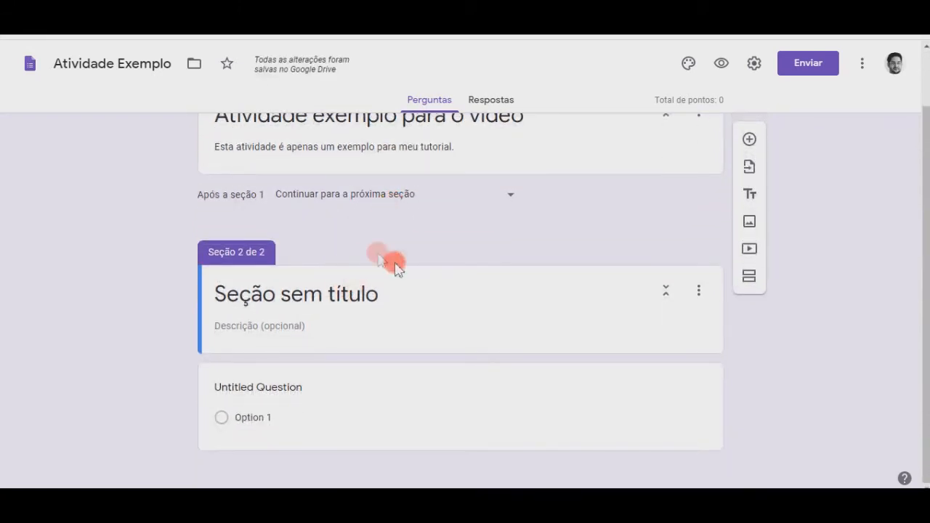
{"action": "scroll", "coordinate": [393, 218], "scroll_direction": "up", "scroll_amount": 1}
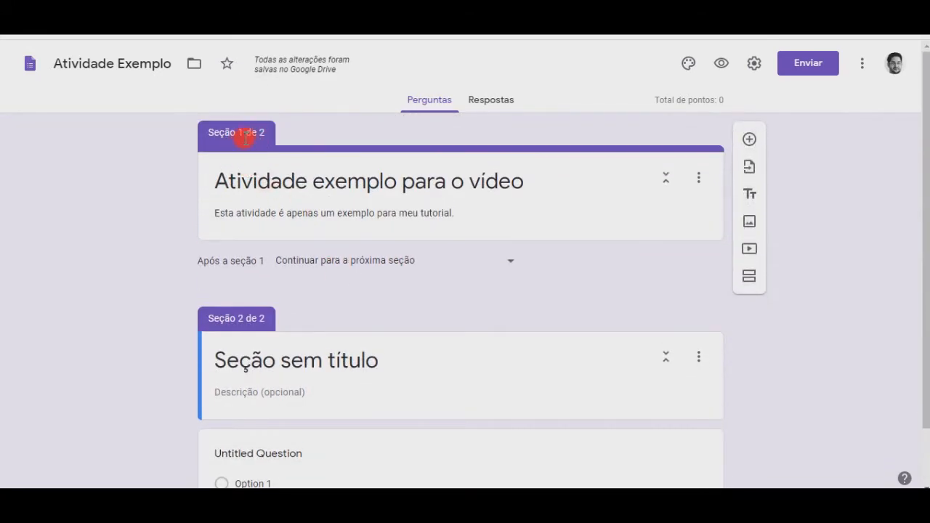
{"action": "scroll", "coordinate": [347, 208], "scroll_direction": "down", "scroll_amount": 1}
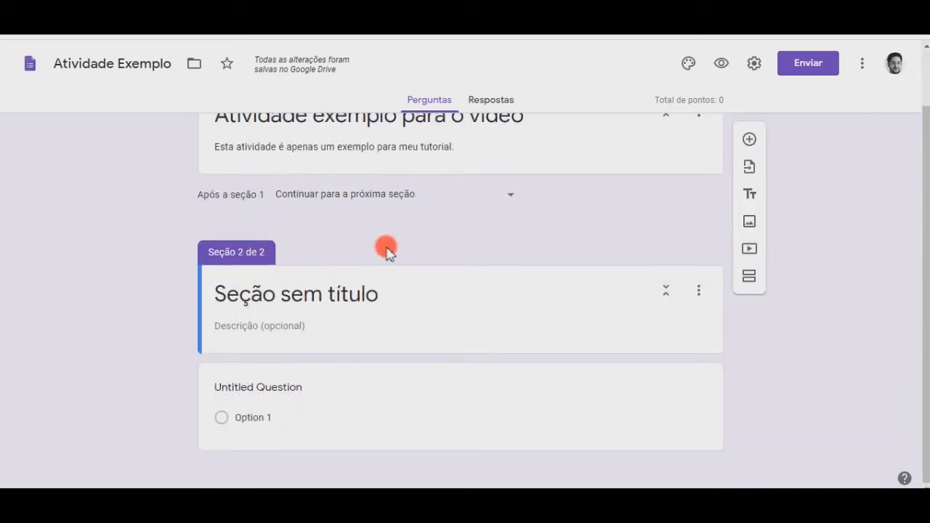
{"action": "scroll", "coordinate": [385, 247], "scroll_direction": "up", "scroll_amount": 1}
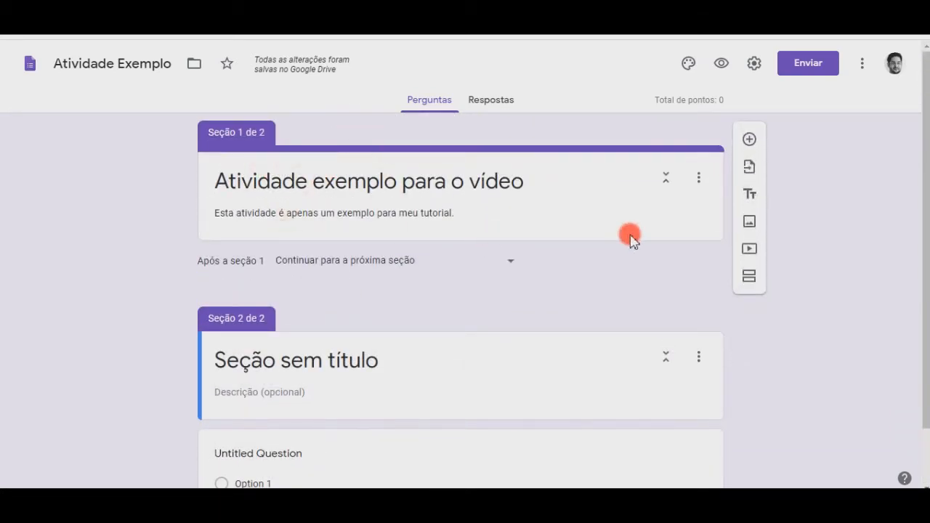
Add a short-answer question "Nome" to section 1 and make it optional
{"action": "left_click", "coordinate": [607, 233]}
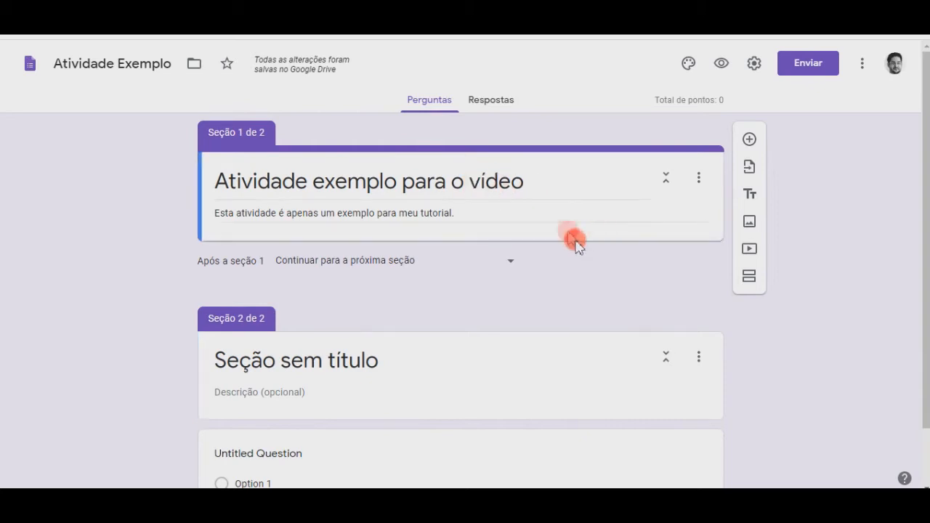
{"action": "left_click", "coordinate": [751, 143]}
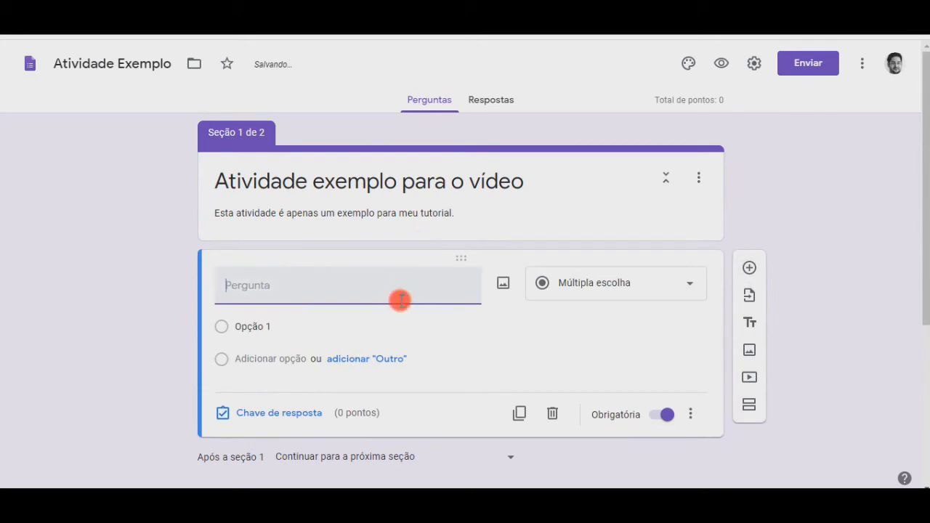
{"action": "type", "text": "Nome"}
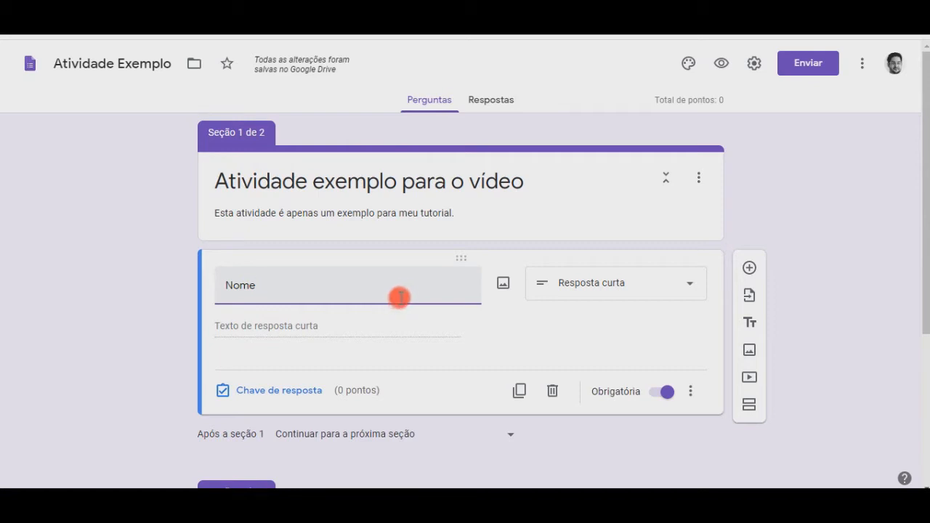
{"action": "left_click", "coordinate": [664, 394]}
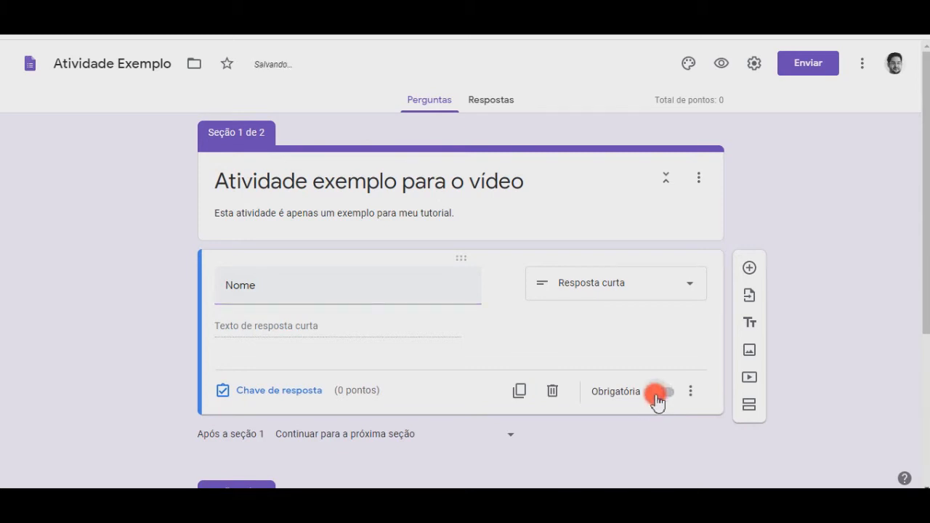
{"action": "left_click", "coordinate": [668, 394]}
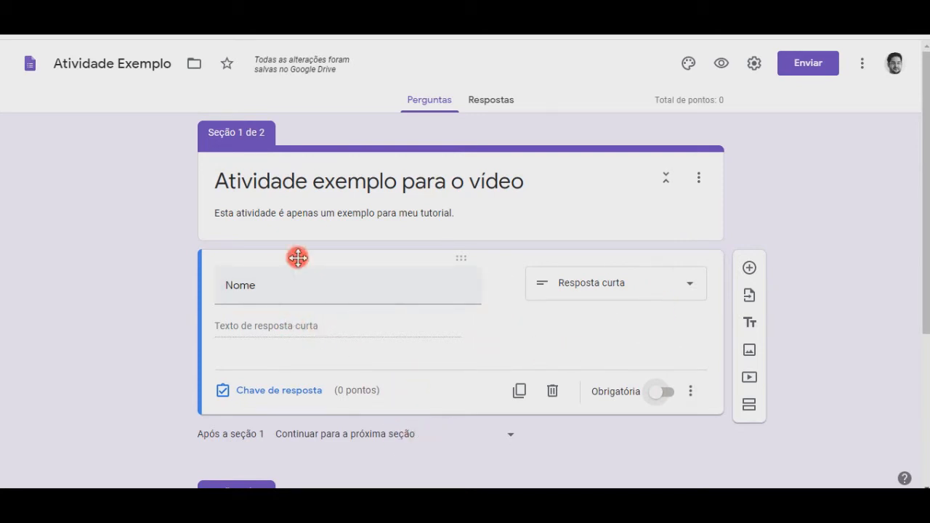
Add a multiple-choice question titled "Turma" below the Nome question in section 1
{"action": "scroll", "coordinate": [298, 270], "scroll_direction": "down", "scroll_amount": 3}
{"action": "scroll", "coordinate": [348, 283], "scroll_direction": "up", "scroll_amount": 2}
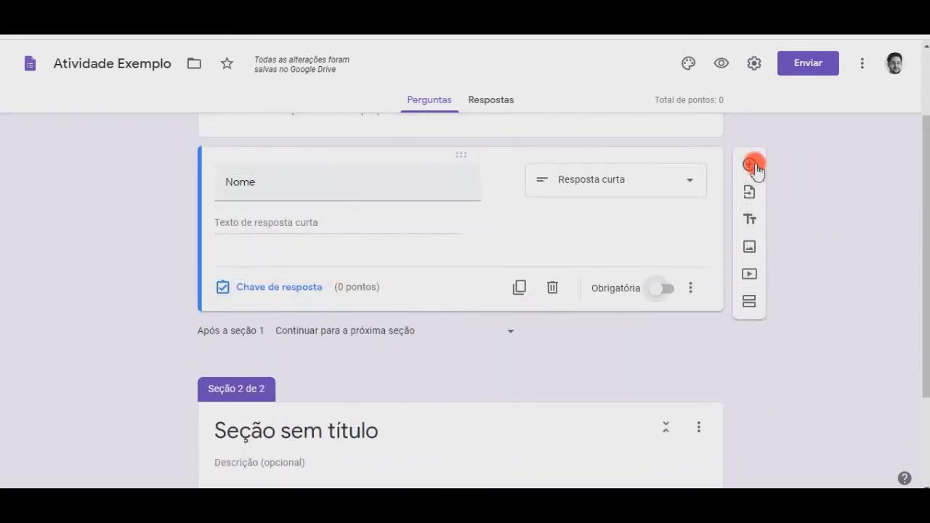
{"action": "left_click", "coordinate": [752, 167]}
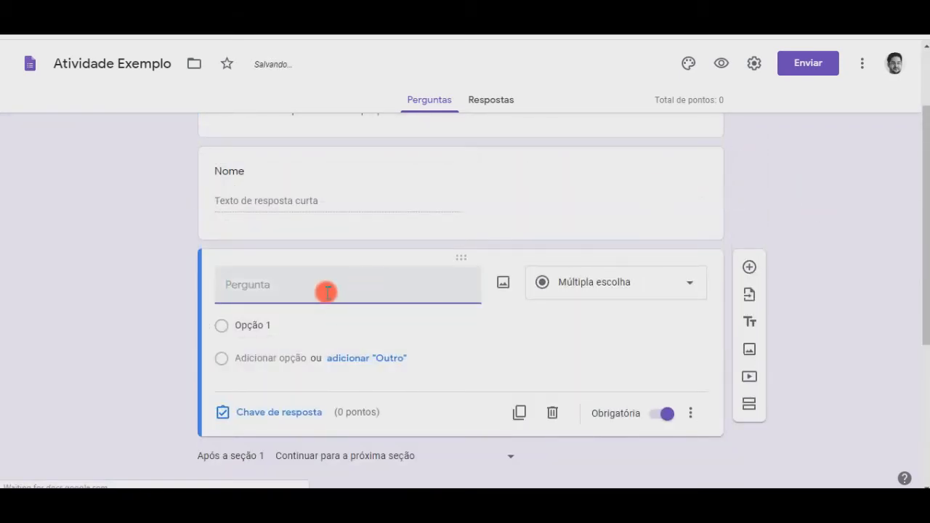
{"action": "type", "text": "Turma"}
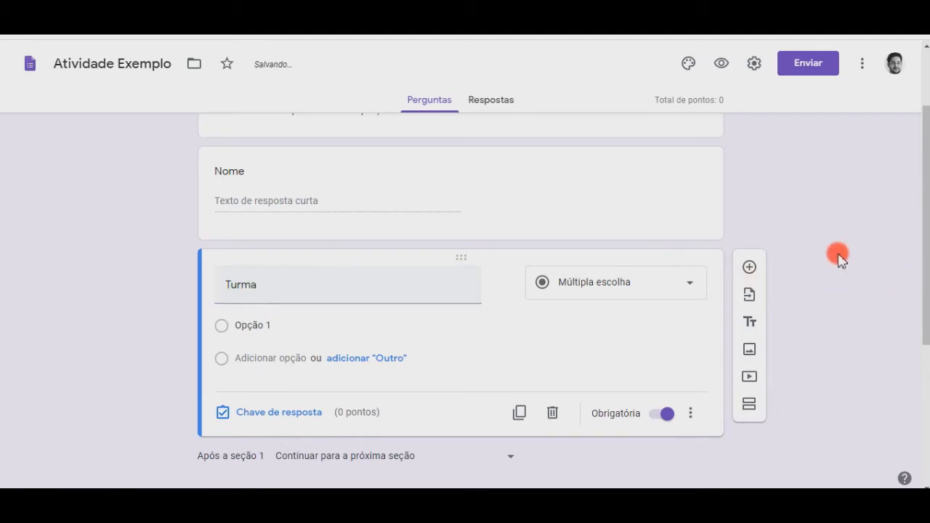
Examine the answer types available for the Nome question, leaving it as short answer
{"action": "scroll", "coordinate": [371, 218], "scroll_direction": "up", "scroll_amount": 3}
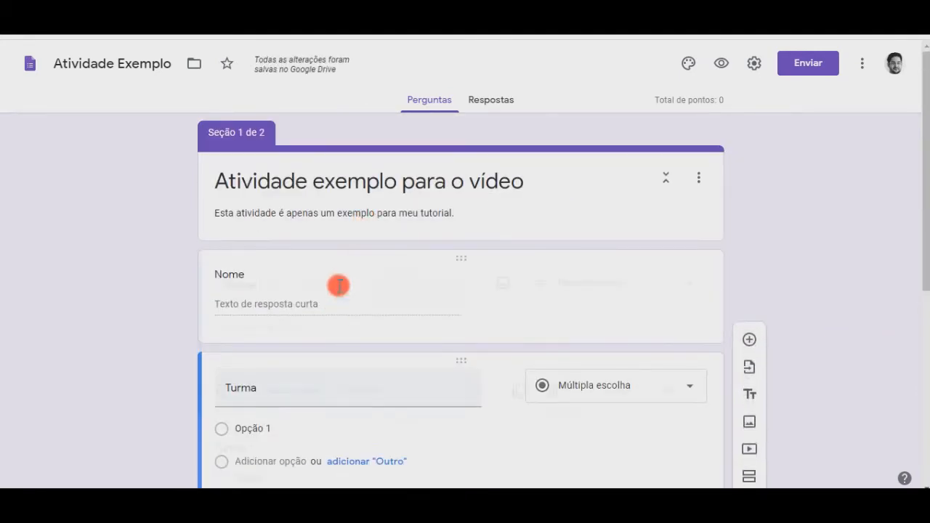
{"action": "left_click", "coordinate": [339, 288]}
{"action": "scroll", "coordinate": [427, 299], "scroll_direction": "down", "scroll_amount": 2}
{"action": "scroll", "coordinate": [414, 288], "scroll_direction": "up", "scroll_amount": 1}
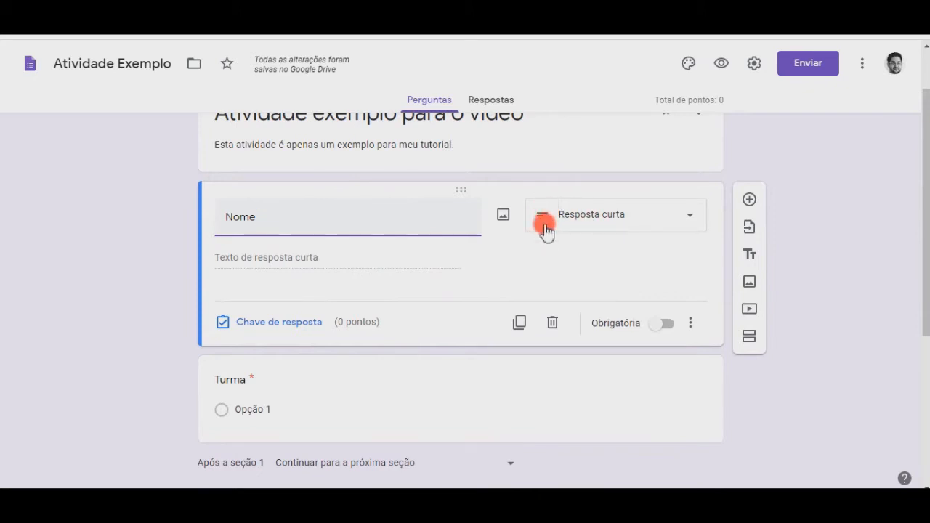
{"action": "left_click", "coordinate": [685, 216]}
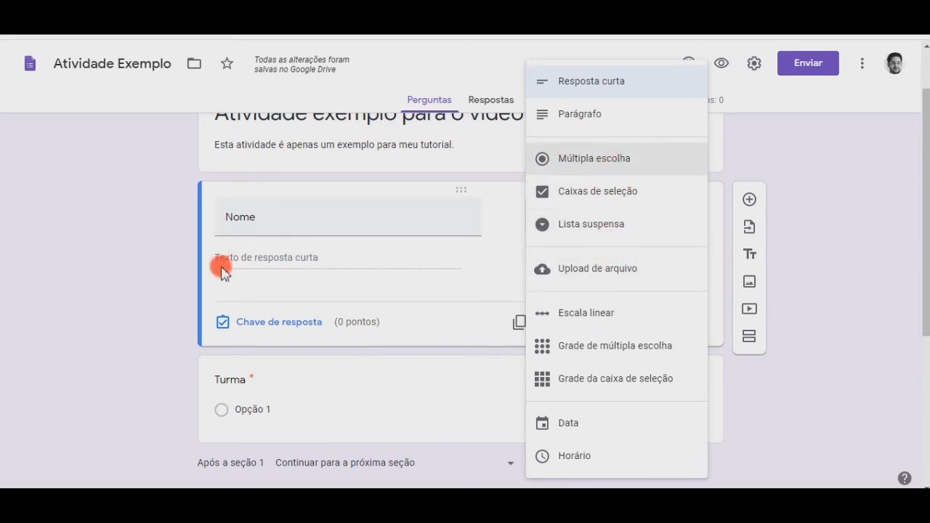
{"action": "left_click", "coordinate": [181, 246]}
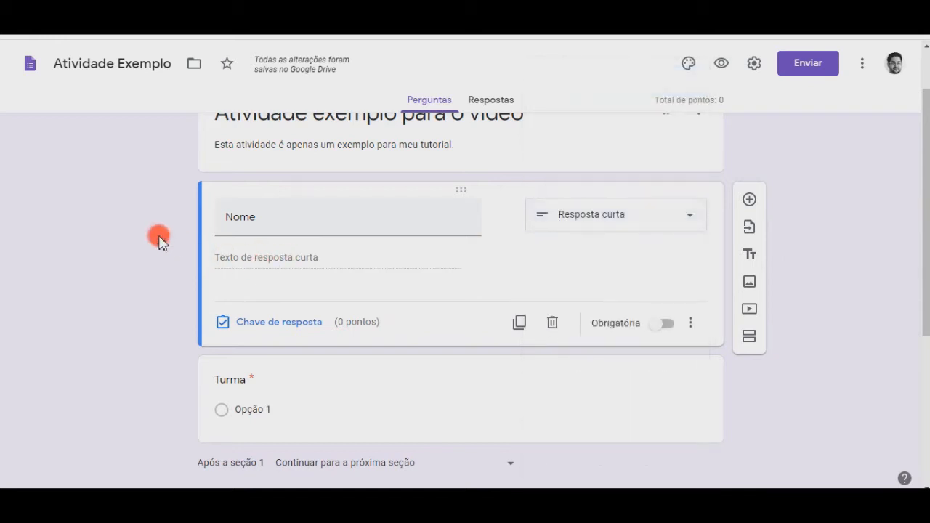
Give the Turma question two answer options, "Turma 1" and "Turma 2"
{"action": "scroll", "coordinate": [306, 277], "scroll_direction": "down", "scroll_amount": 2}
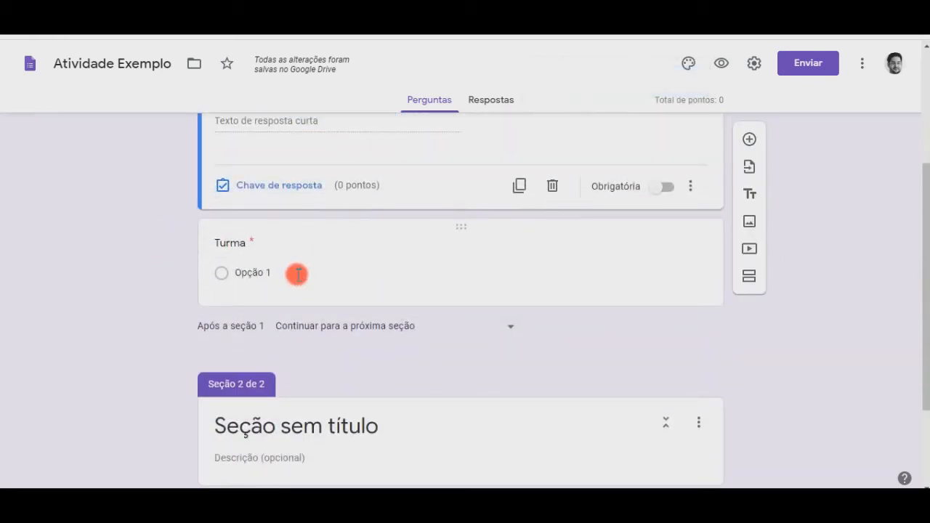
{"action": "left_click", "coordinate": [297, 273]}
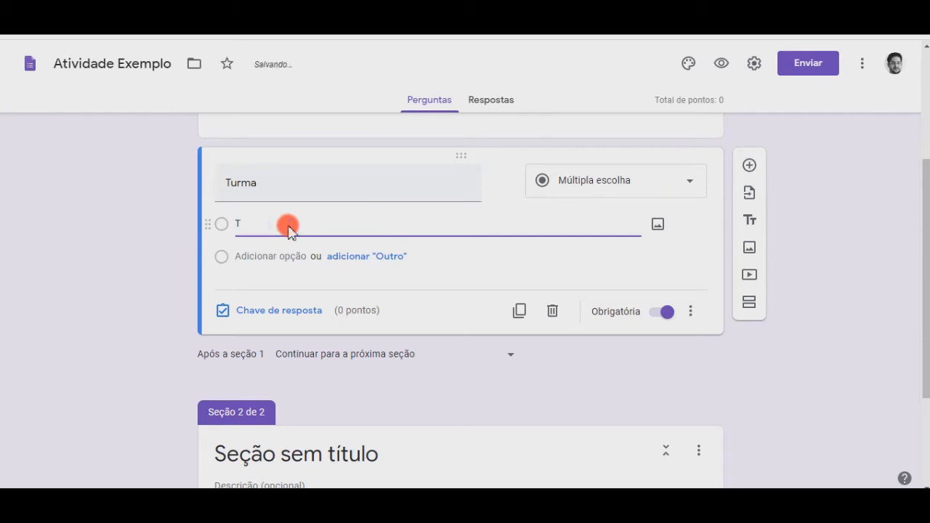
{"action": "type", "text": "ma 1"}
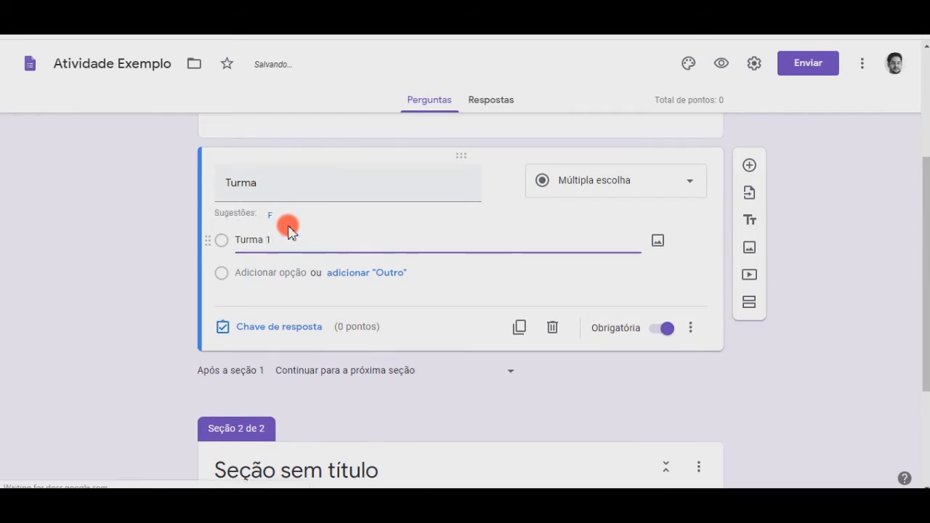
{"action": "key", "text": "Return"}
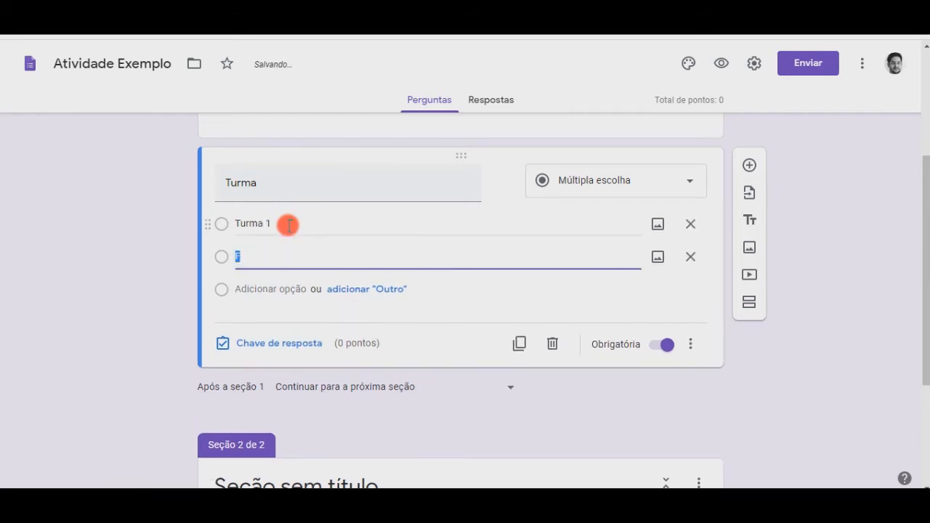
{"action": "type", "text": "Turma 2"}
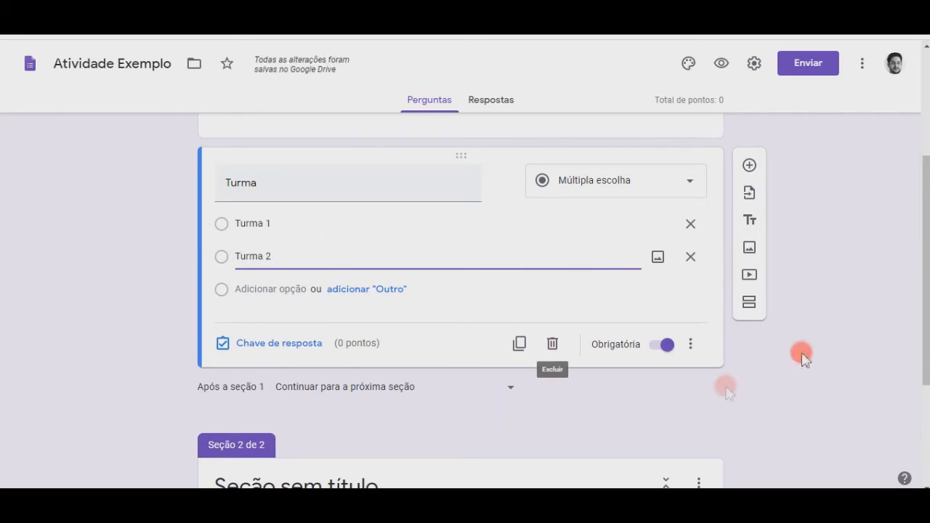
Make the Turma question in section 1 optional
{"action": "left_click", "coordinate": [663, 344]}
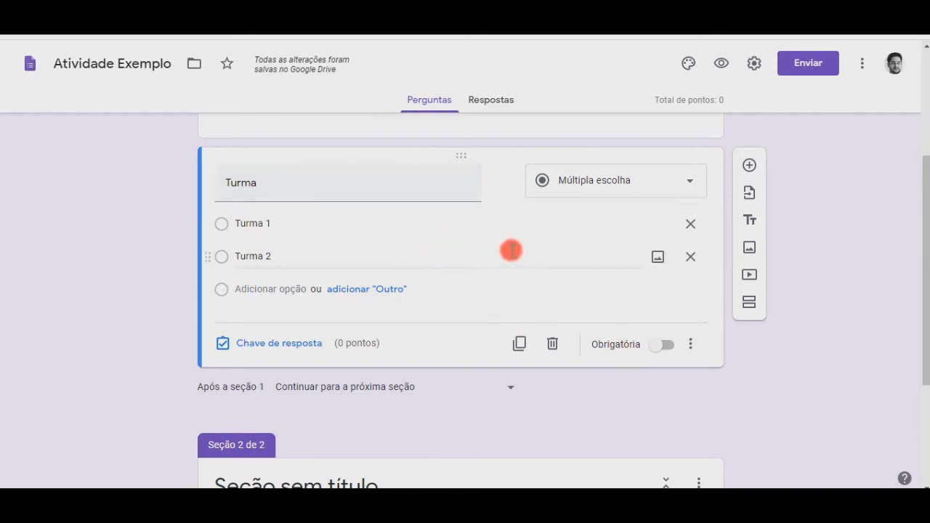
{"action": "scroll", "coordinate": [509, 254], "scroll_direction": "up", "scroll_amount": 2}
{"action": "scroll", "coordinate": [499, 247], "scroll_direction": "down", "scroll_amount": 2}
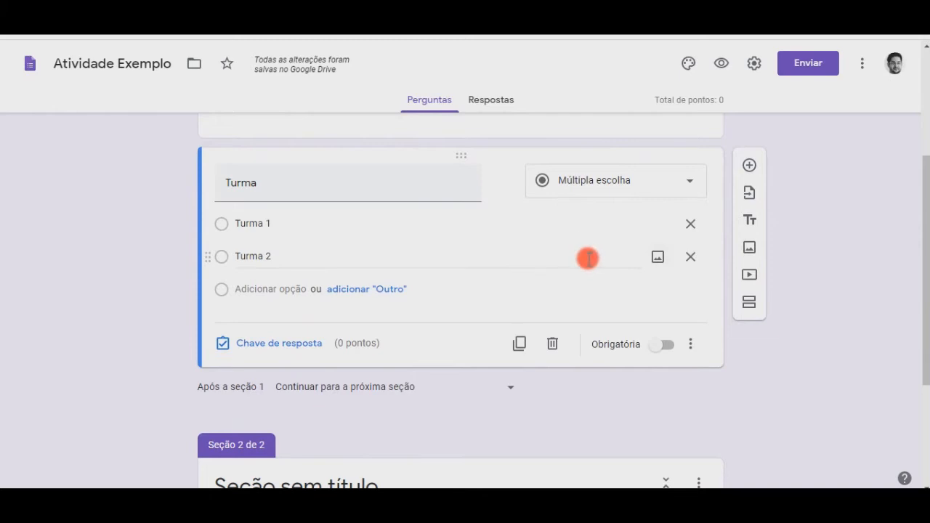
Title section 2 "Questões objetivas" and describe it as "Marque a alternativa (ou alternativas, conforme o caso) correta em cada questão."
{"action": "scroll", "coordinate": [508, 247], "scroll_direction": "down", "scroll_amount": 3}
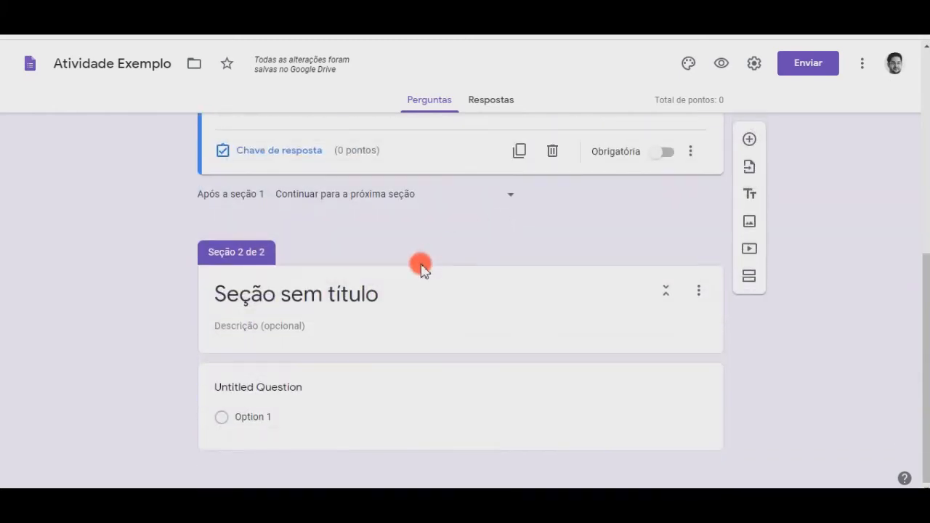
{"action": "left_click", "coordinate": [389, 297]}
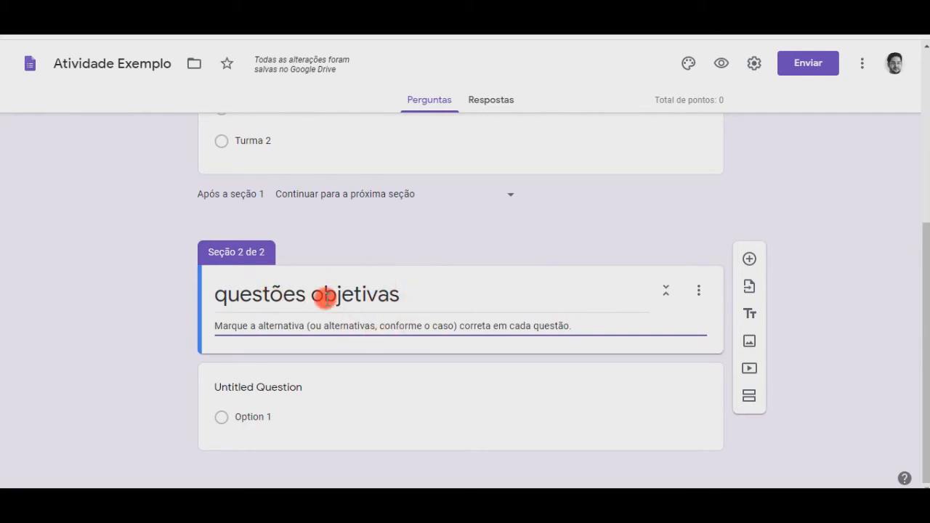
{"action": "triple_click", "coordinate": [313, 295]}
{"action": "left_click", "coordinate": [228, 296]}
{"action": "key", "text": "BackSpace"}
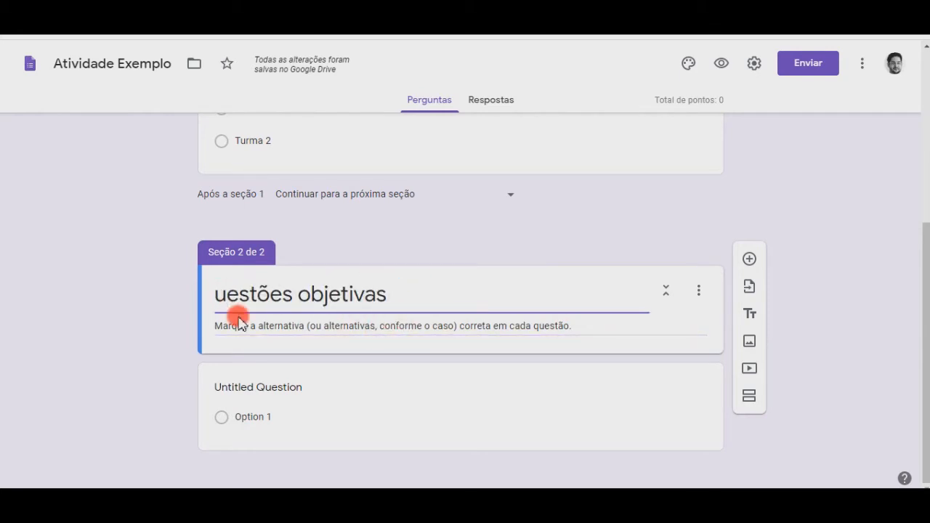
{"action": "type", "text": "Q"}
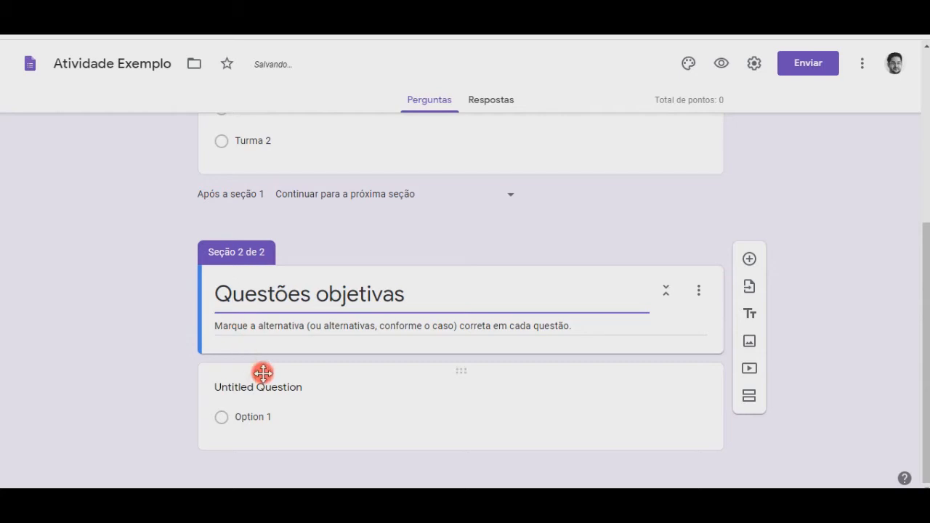
Fill in section 2's untitled question as "Qual das alternativas é número?" with the options A, B, C and 11
{"action": "left_click", "coordinate": [301, 387]}
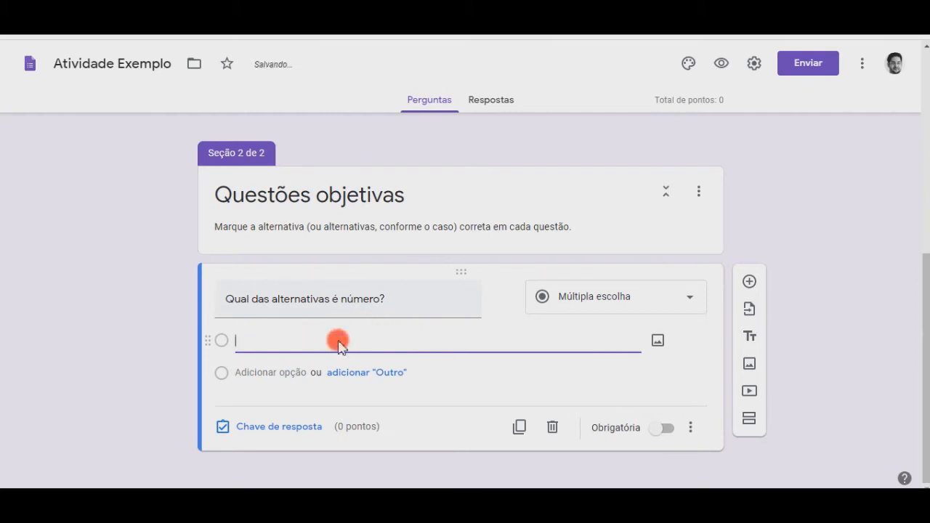
{"action": "left_click", "coordinate": [339, 345]}
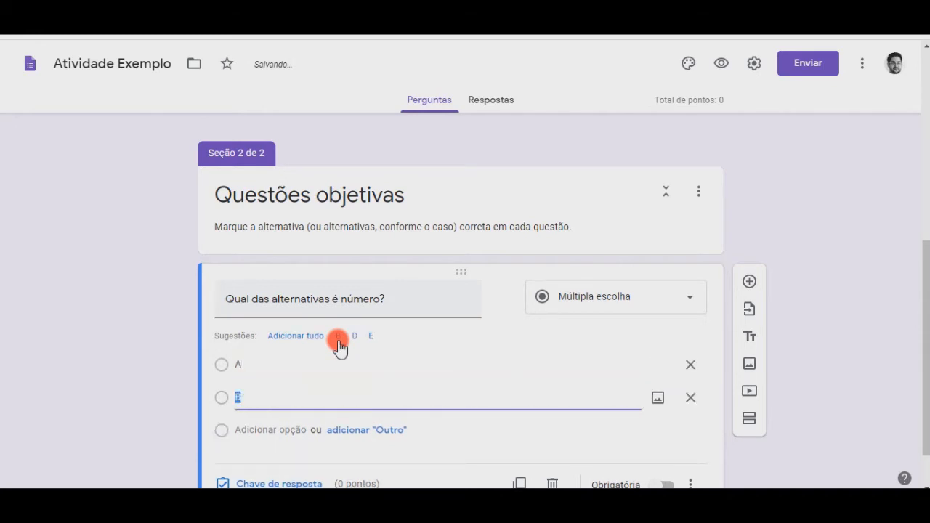
{"action": "left_click", "coordinate": [339, 344]}
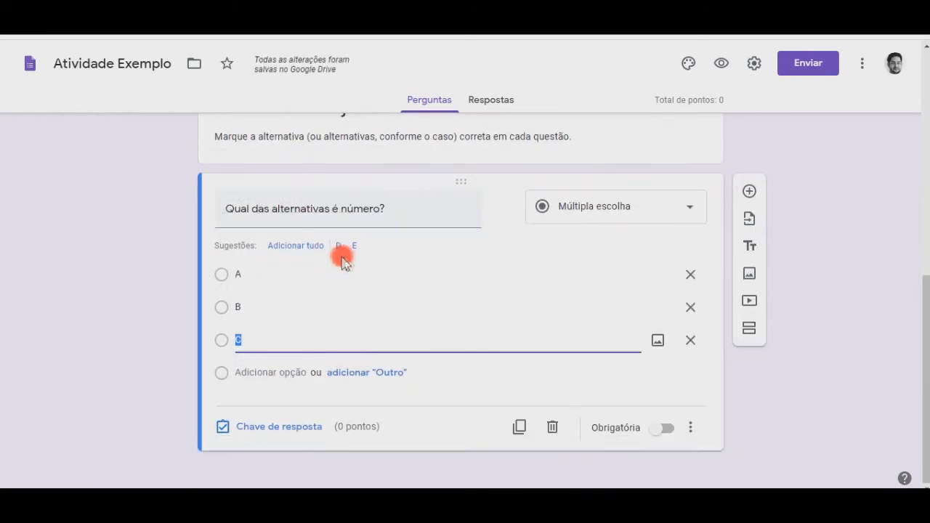
{"action": "key", "text": "Return"}
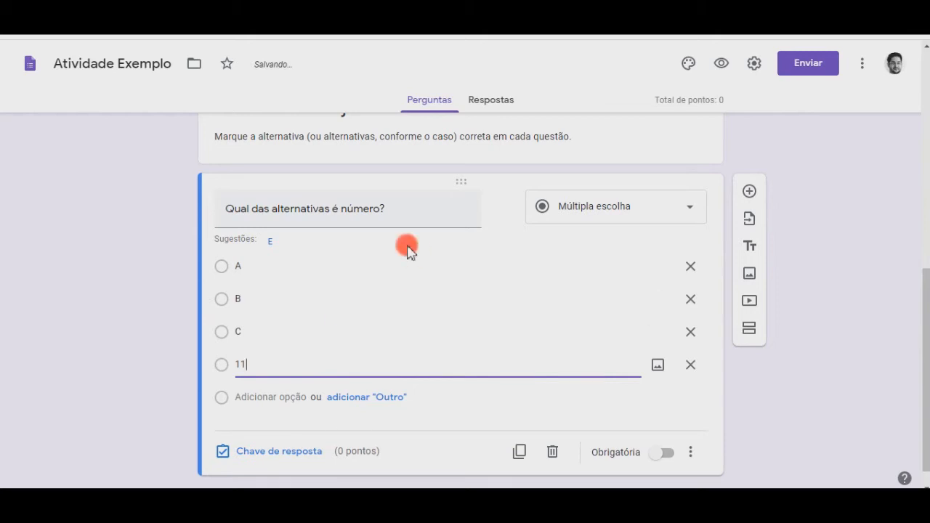
{"action": "left_click", "coordinate": [775, 381]}
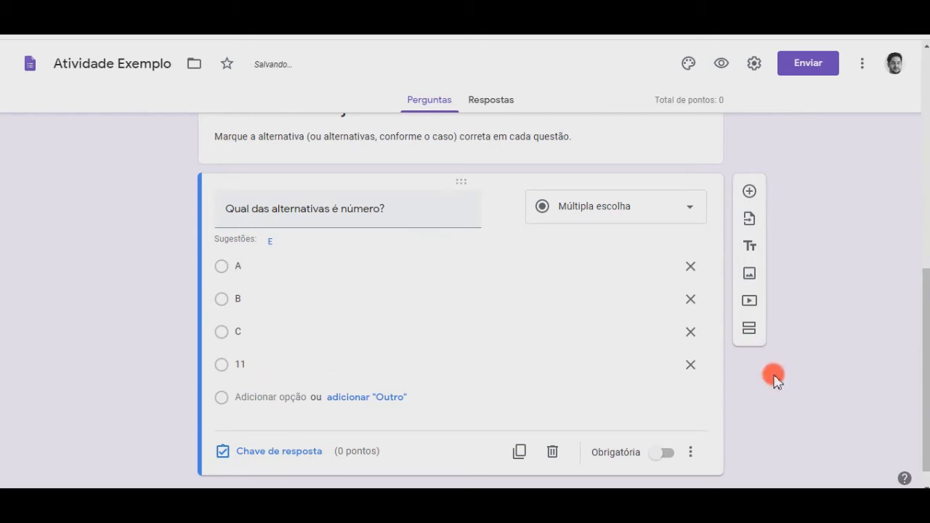
Preview the form and advance from its identification section to the second section
{"action": "scroll", "coordinate": [868, 272], "scroll_direction": "down", "scroll_amount": 1}
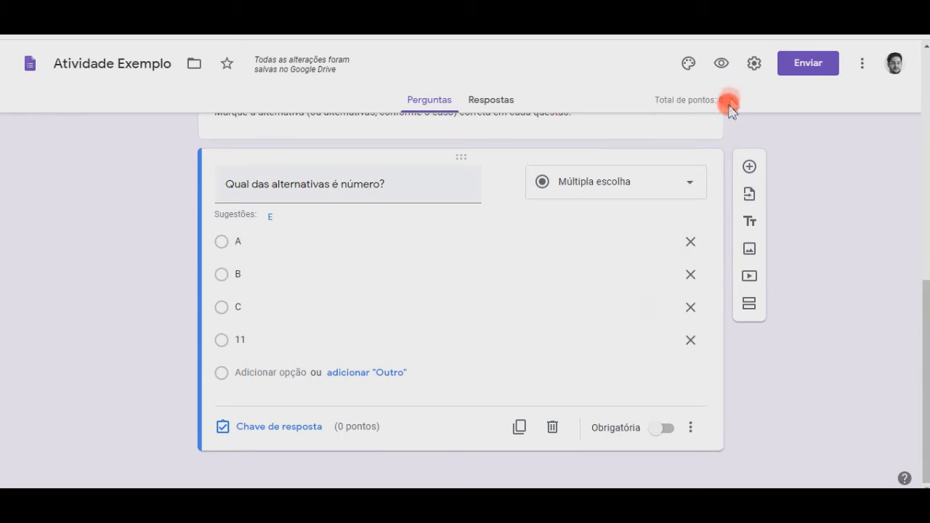
{"action": "left_click", "coordinate": [721, 65]}
{"action": "left_click", "coordinate": [723, 64]}
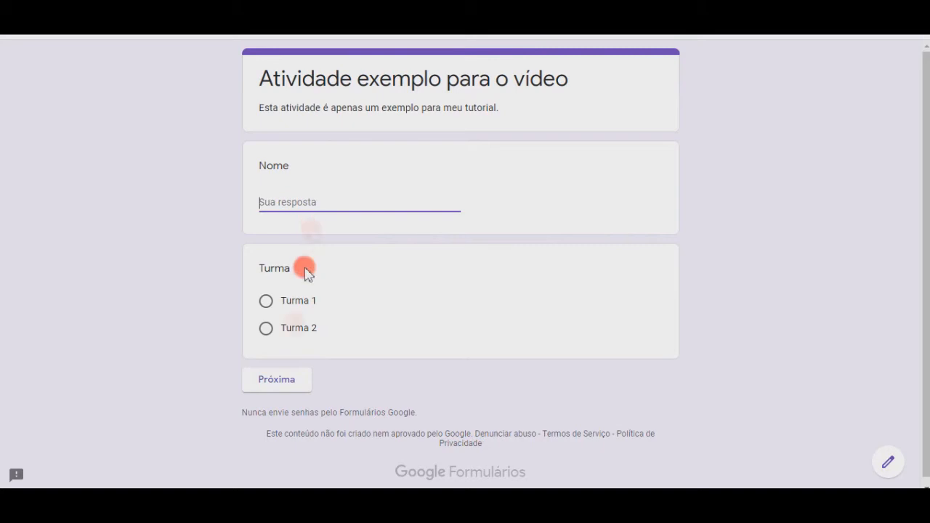
{"action": "left_click", "coordinate": [260, 380]}
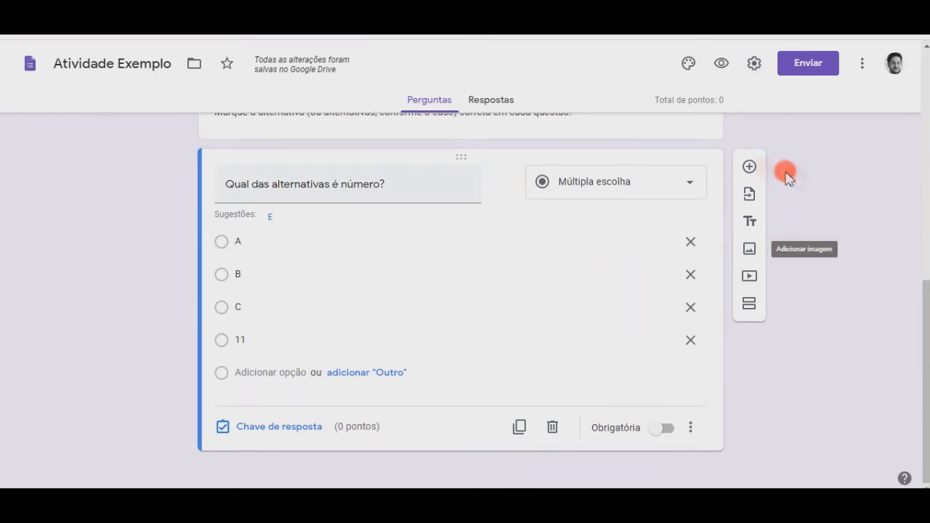
Add a multiple-choice grid question, "Faça a relação entre uma coluna e outra.", with rows Amarelo, Verde, 10, 5 and marrom
{"action": "left_click", "coordinate": [749, 169]}
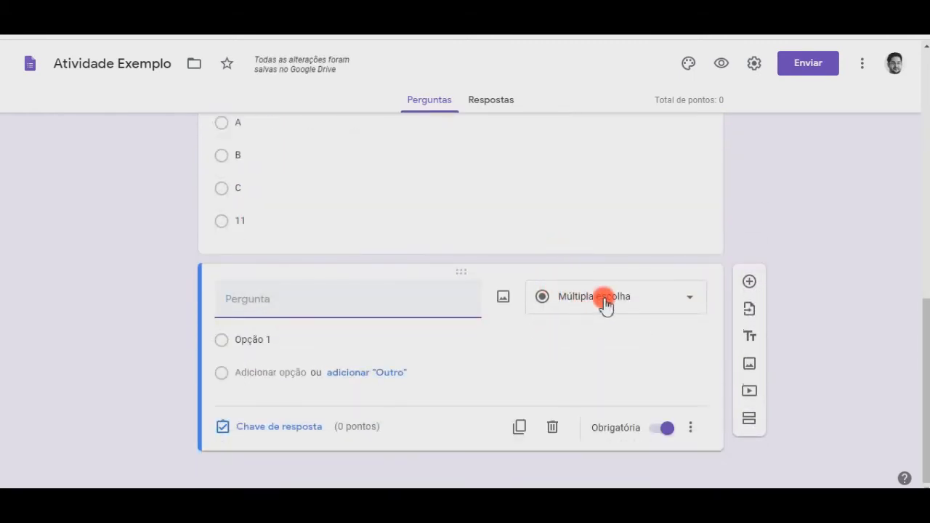
{"action": "left_click", "coordinate": [606, 304]}
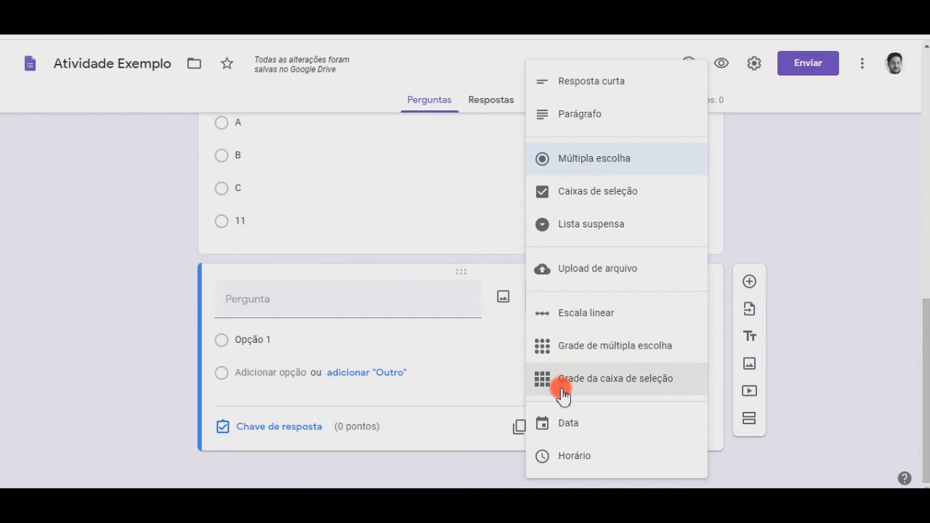
{"action": "left_click", "coordinate": [562, 349]}
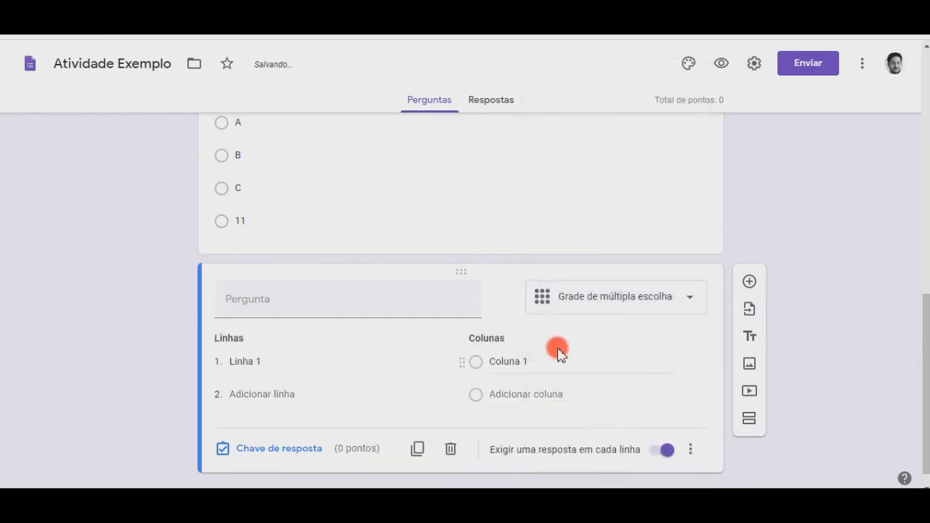
{"action": "left_click", "coordinate": [298, 305]}
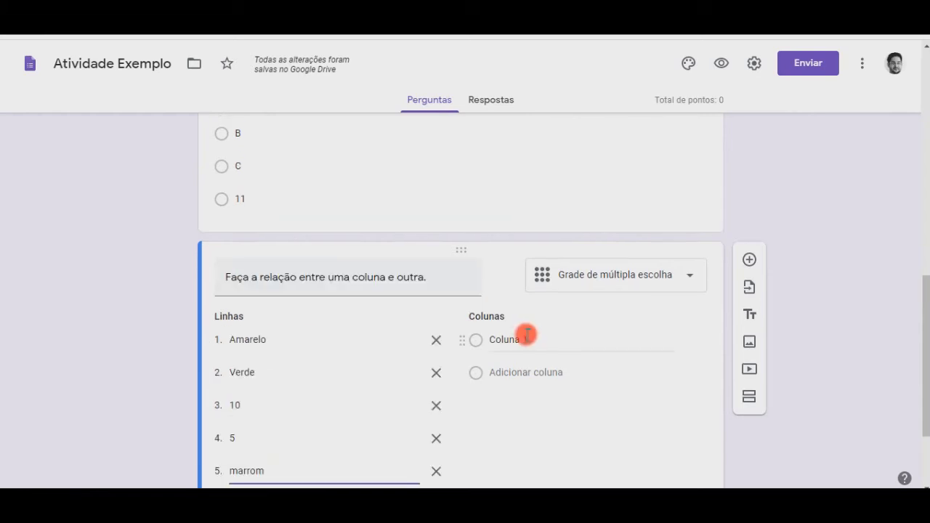
Give the grid question two columns, "Cor" and "Número"
{"action": "left_click", "coordinate": [524, 336]}
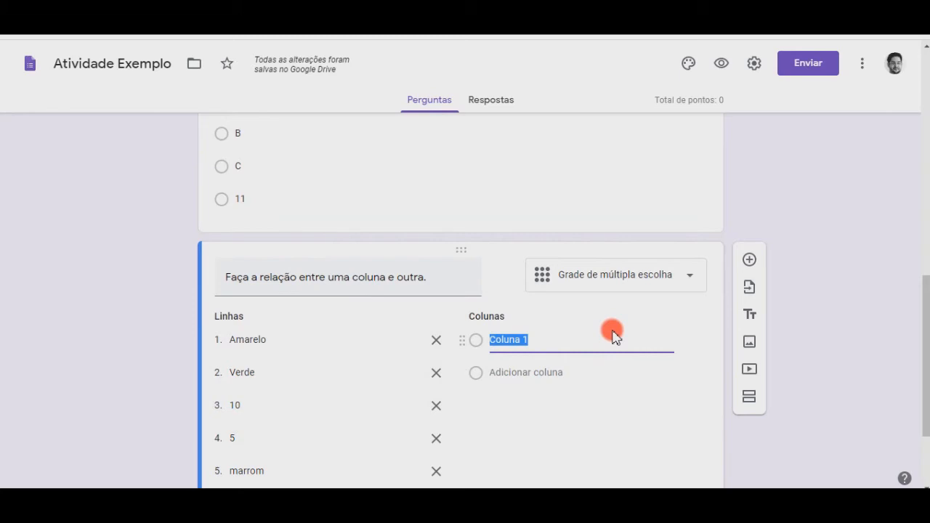
{"action": "type", "text": "cor"}
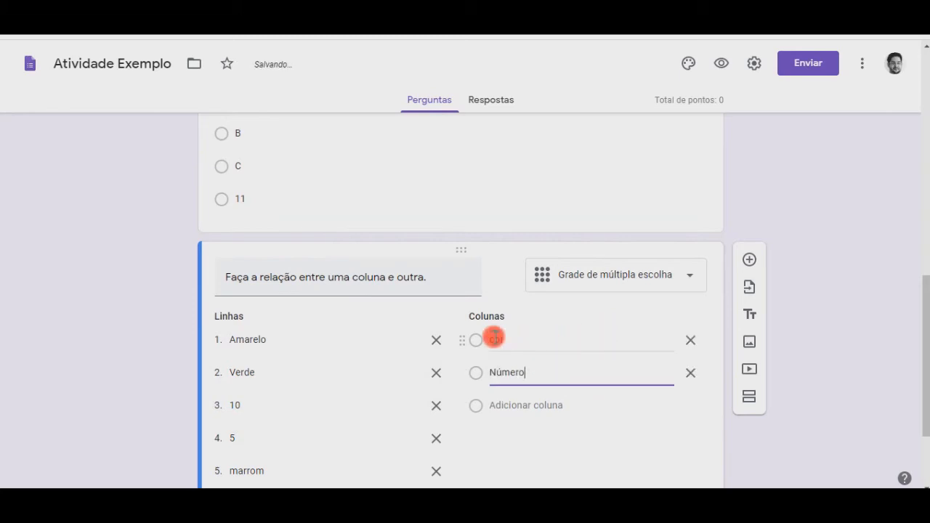
{"action": "left_click", "coordinate": [496, 339]}
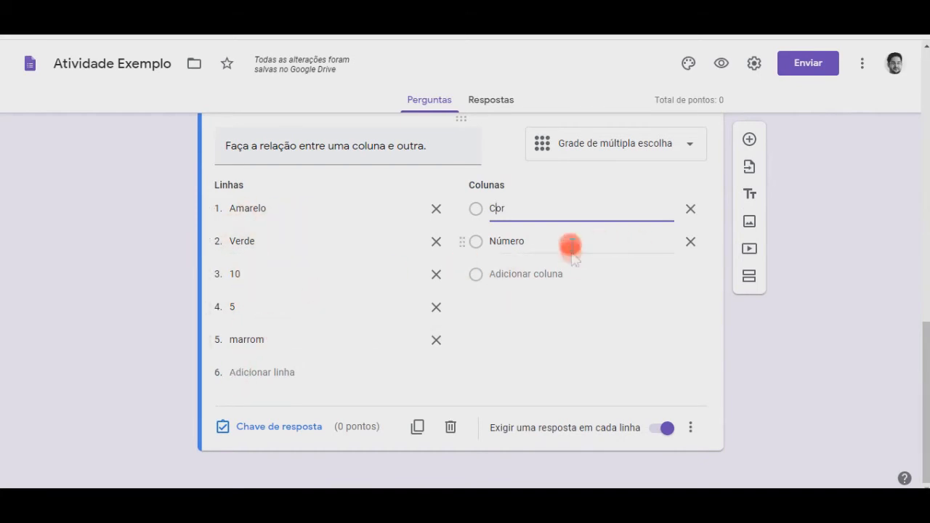
Preview the form's Questões objetivas section down to the grid question
{"action": "left_click", "coordinate": [723, 64]}
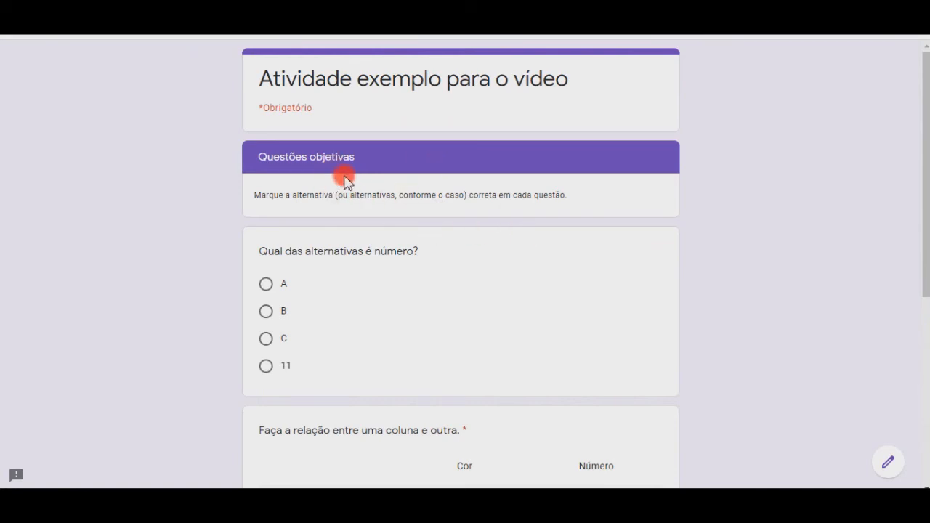
{"action": "scroll", "coordinate": [339, 180], "scroll_direction": "down", "scroll_amount": 2}
{"action": "scroll", "coordinate": [341, 199], "scroll_direction": "down", "scroll_amount": 1}
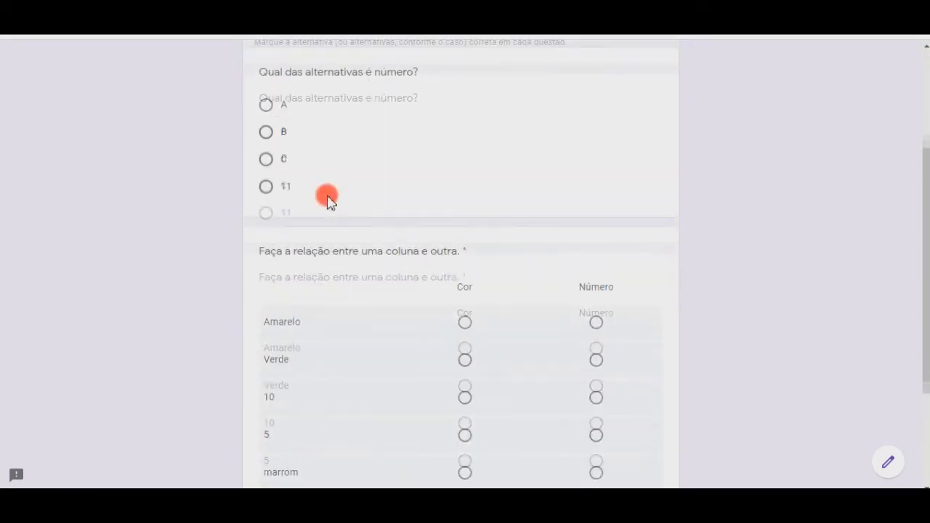
{"action": "scroll", "coordinate": [333, 211], "scroll_direction": "down", "scroll_amount": 3}
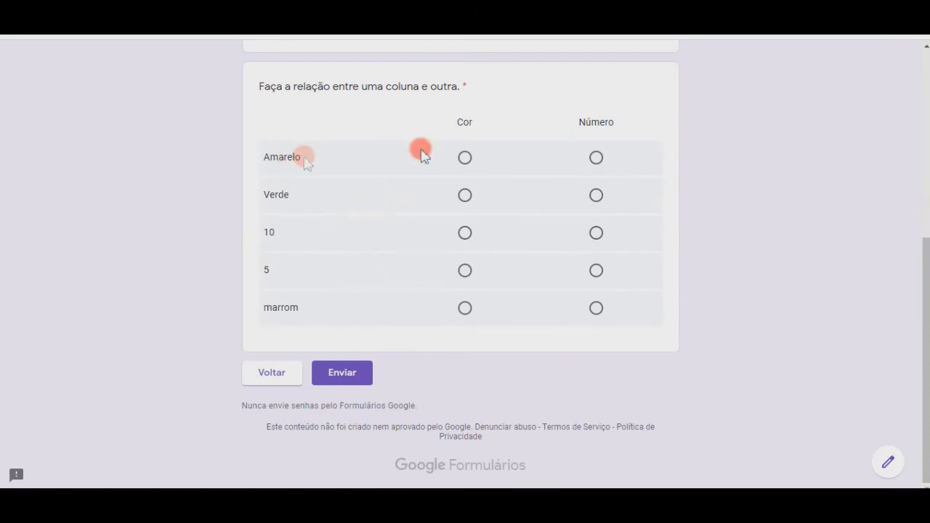
Test the grid in the preview, marking Amarelo, Verde and marrom as Cor, and 10 and 5 as Número
{"action": "left_click", "coordinate": [466, 158]}
{"action": "left_click", "coordinate": [465, 195]}
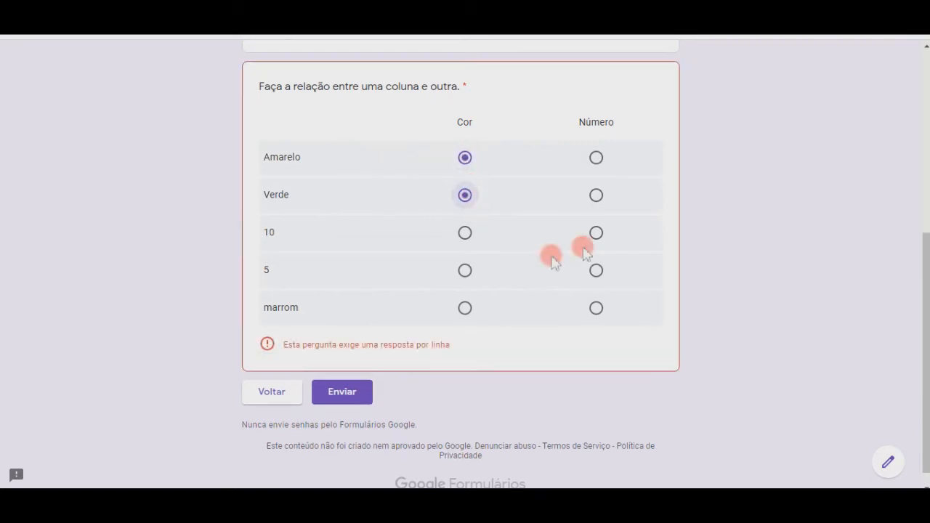
{"action": "left_click", "coordinate": [596, 233]}
{"action": "left_click", "coordinate": [596, 270]}
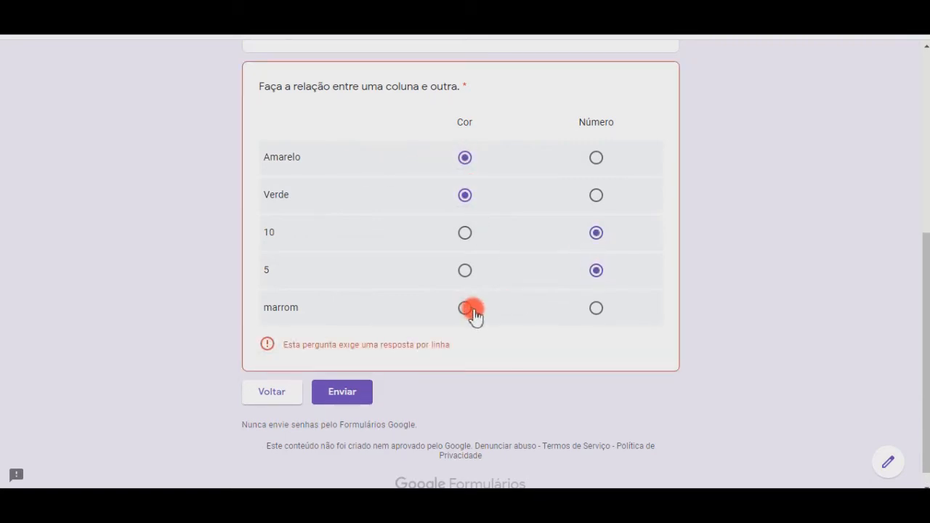
{"action": "left_click", "coordinate": [465, 308]}
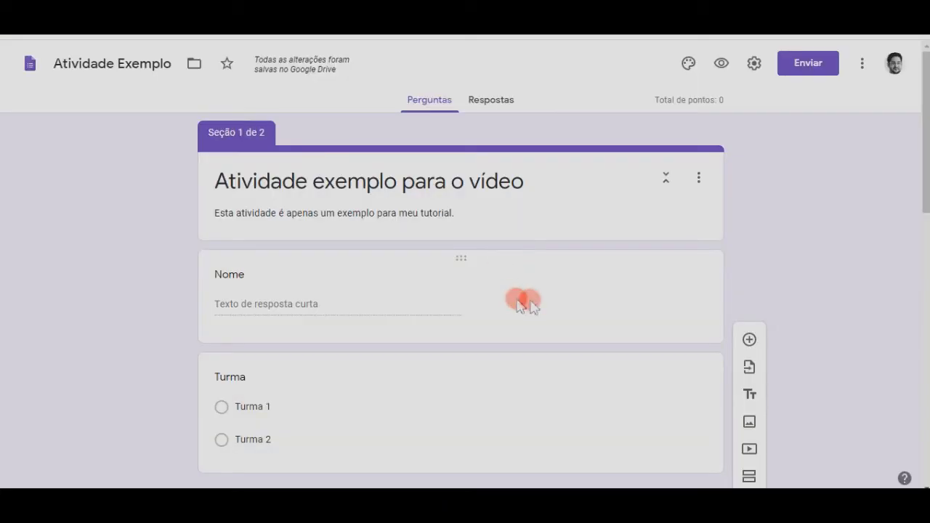
Check the form's responses and open the form settings
{"action": "scroll", "coordinate": [595, 249], "scroll_direction": "down", "scroll_amount": 15}
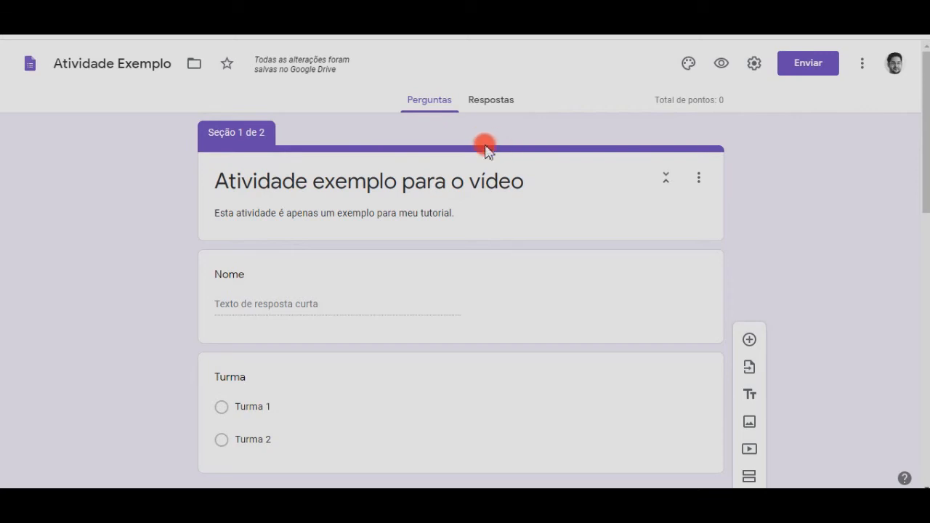
{"action": "left_click", "coordinate": [505, 108]}
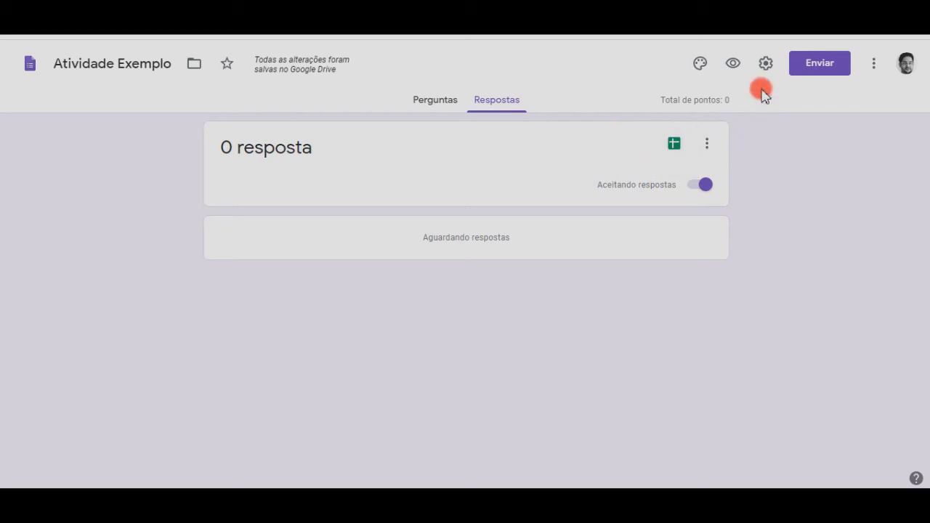
{"action": "left_click", "coordinate": [766, 63]}
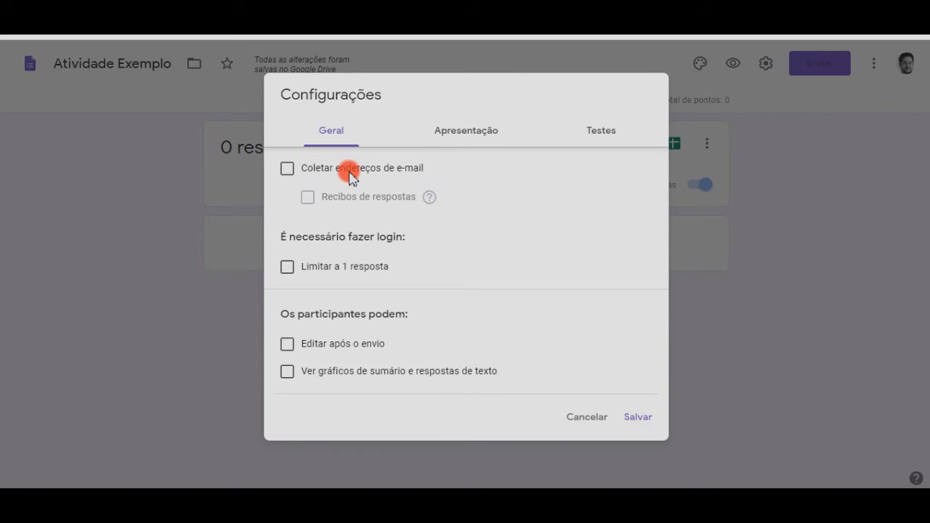
{"action": "left_click", "coordinate": [323, 169]}
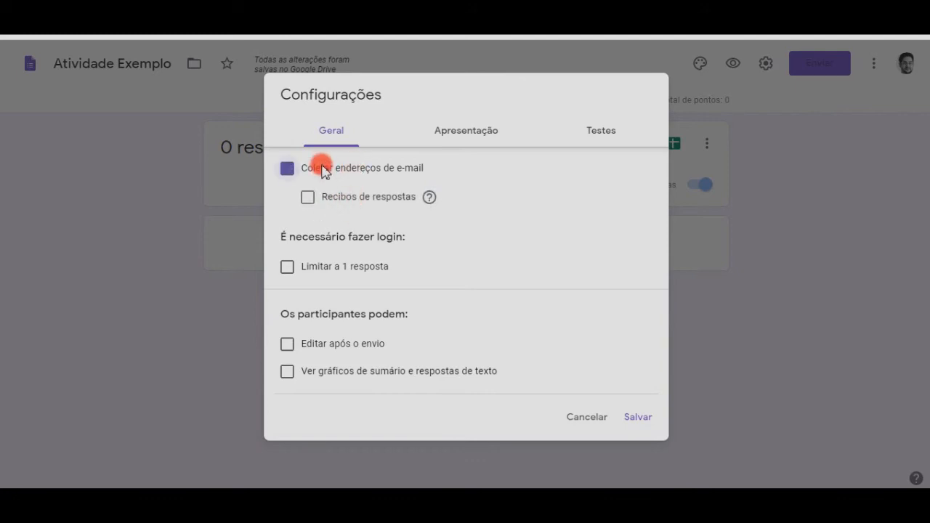
{"action": "left_click", "coordinate": [356, 205]}
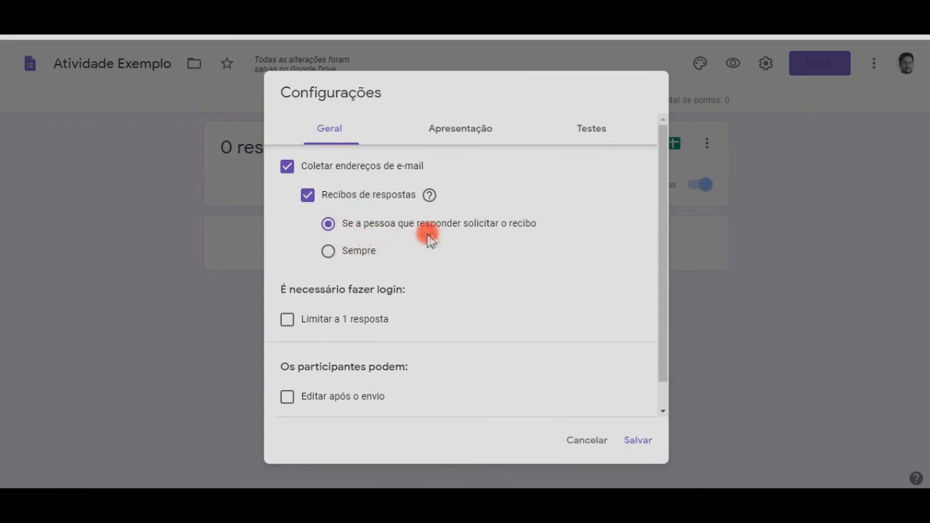
{"action": "left_click", "coordinate": [288, 168]}
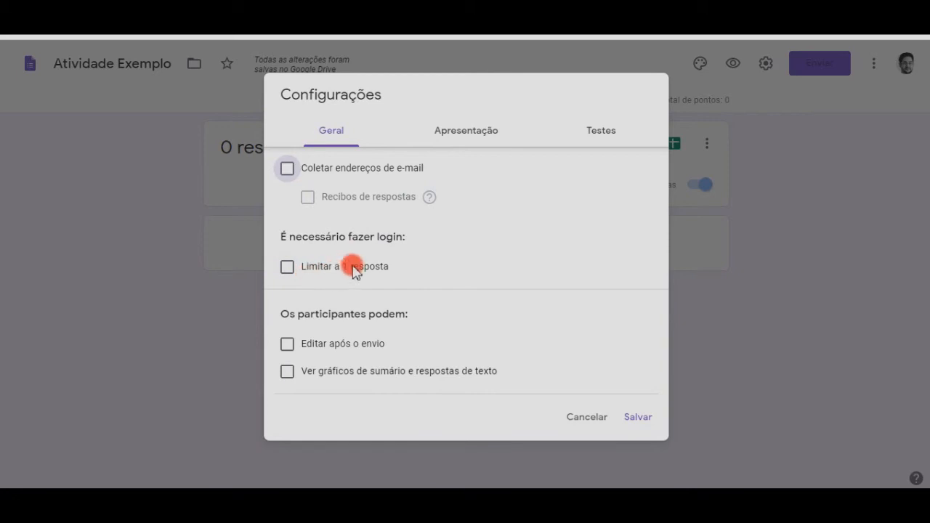
Limit the form to 1 response and let participants edit after submission and see summary charts and text responses
{"action": "left_click", "coordinate": [288, 267]}
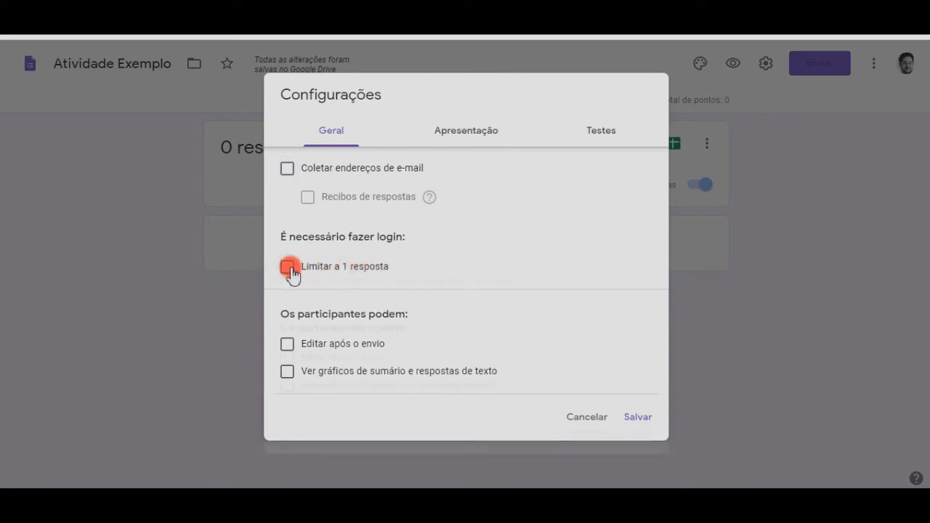
{"action": "left_click", "coordinate": [287, 357]}
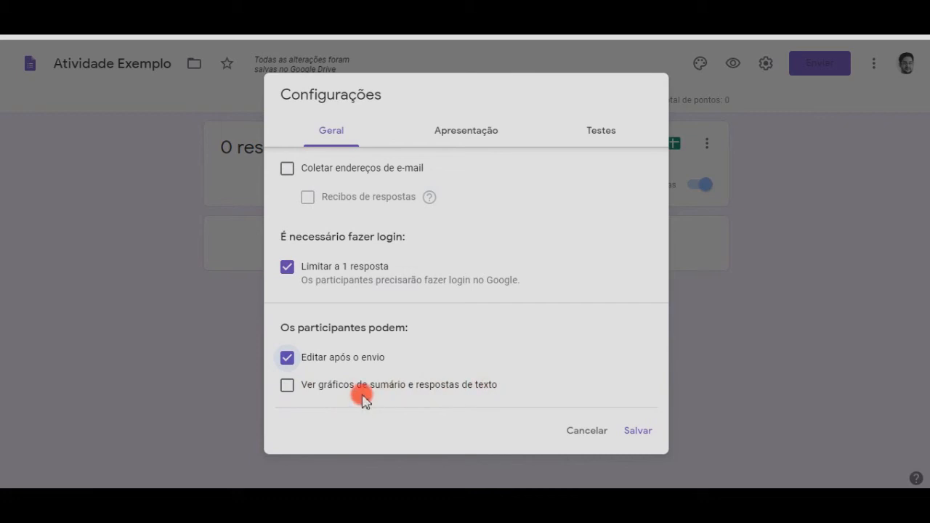
{"action": "left_click", "coordinate": [288, 391]}
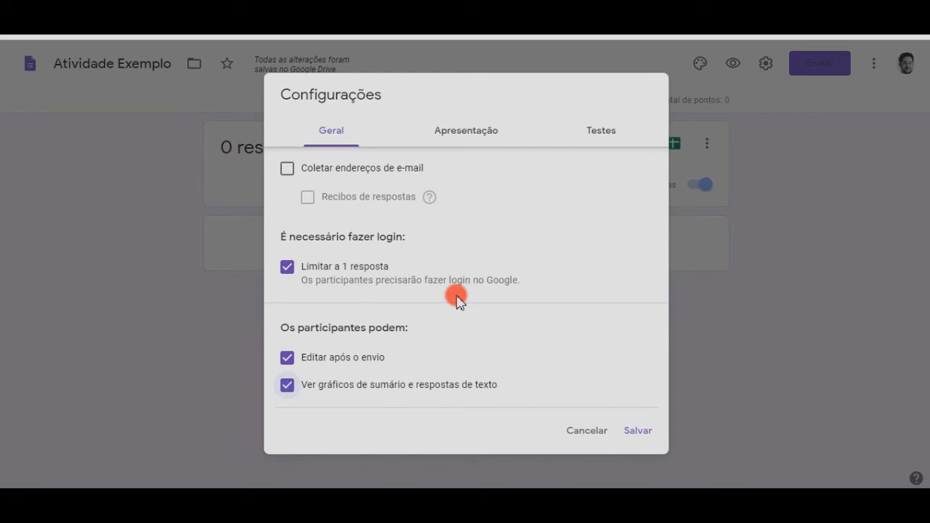
Set the form's presentation to show a progress bar and shuffle the question order
{"action": "left_click", "coordinate": [452, 139]}
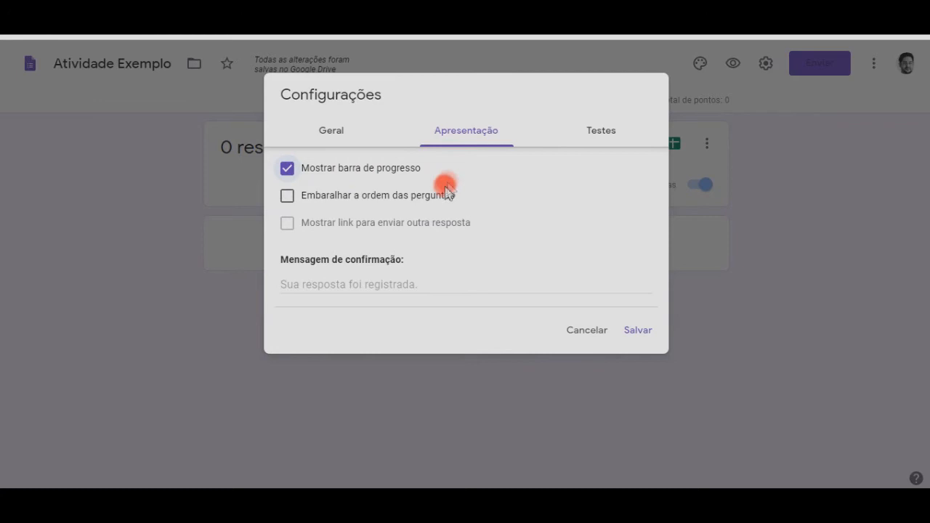
{"action": "left_click", "coordinate": [288, 196]}
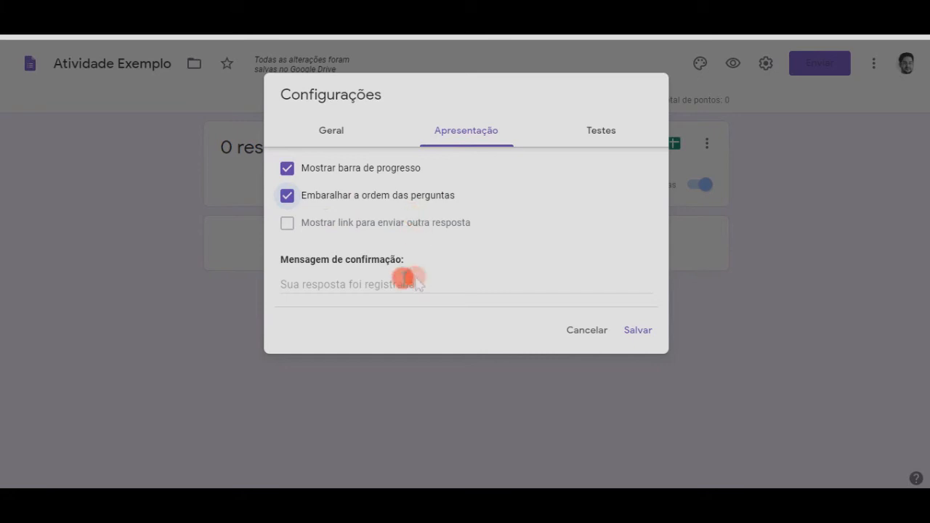
Keep "Criar teste" enabled, set grade release to "Posteriormente, depois da revisão manual", and save the settings
{"action": "left_click", "coordinate": [603, 135]}
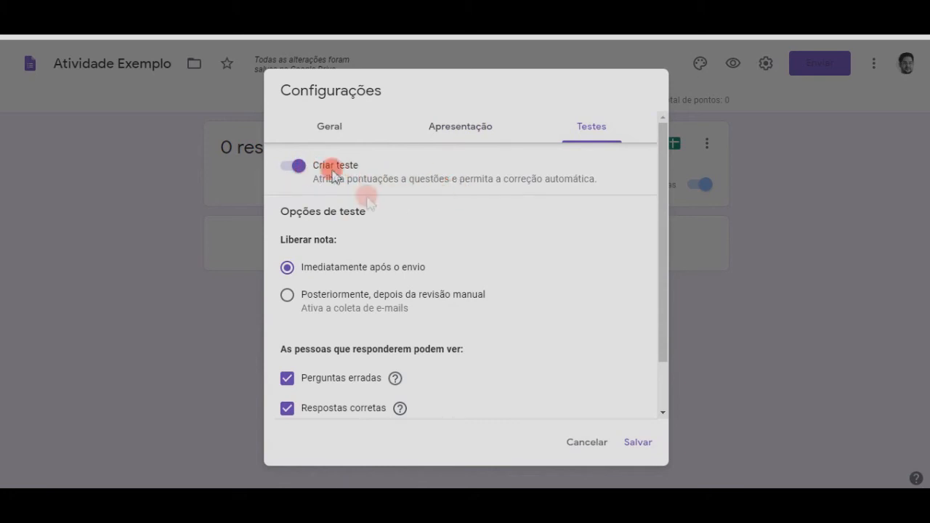
{"action": "left_click", "coordinate": [291, 172]}
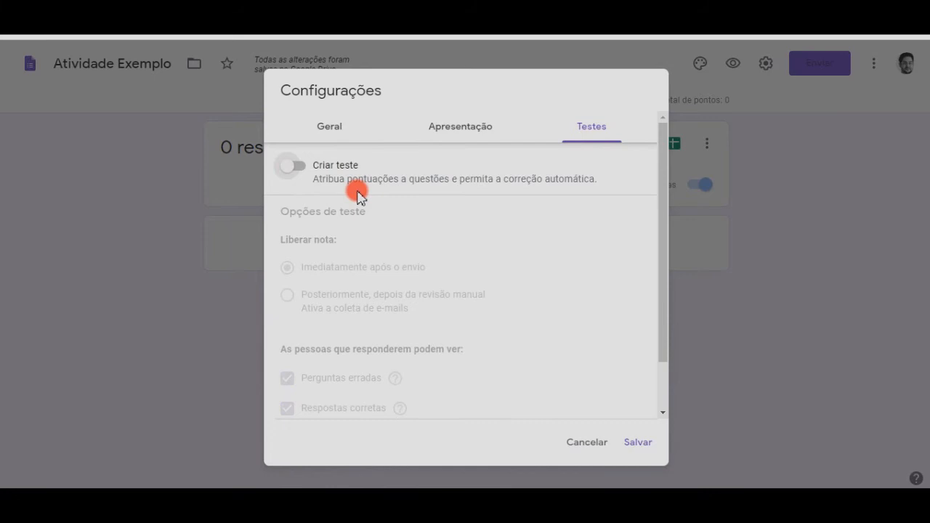
{"action": "left_click", "coordinate": [301, 170]}
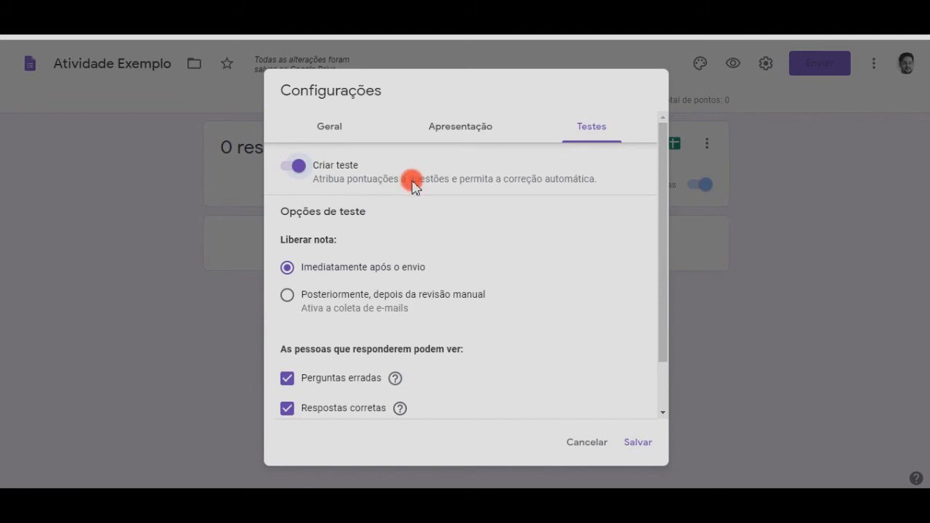
{"action": "scroll", "coordinate": [410, 186], "scroll_direction": "down", "scroll_amount": 1}
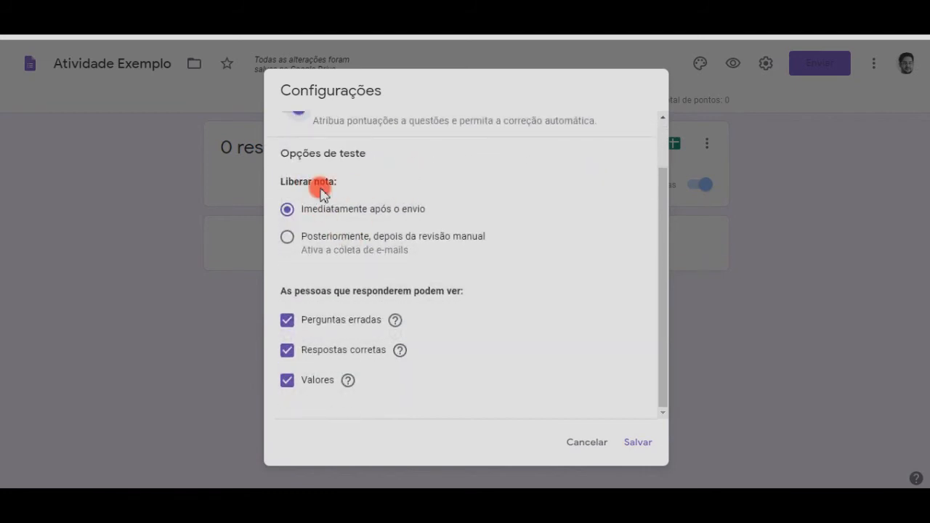
{"action": "scroll", "coordinate": [330, 218], "scroll_direction": "up", "scroll_amount": 1}
{"action": "scroll", "coordinate": [328, 239], "scroll_direction": "down", "scroll_amount": 1}
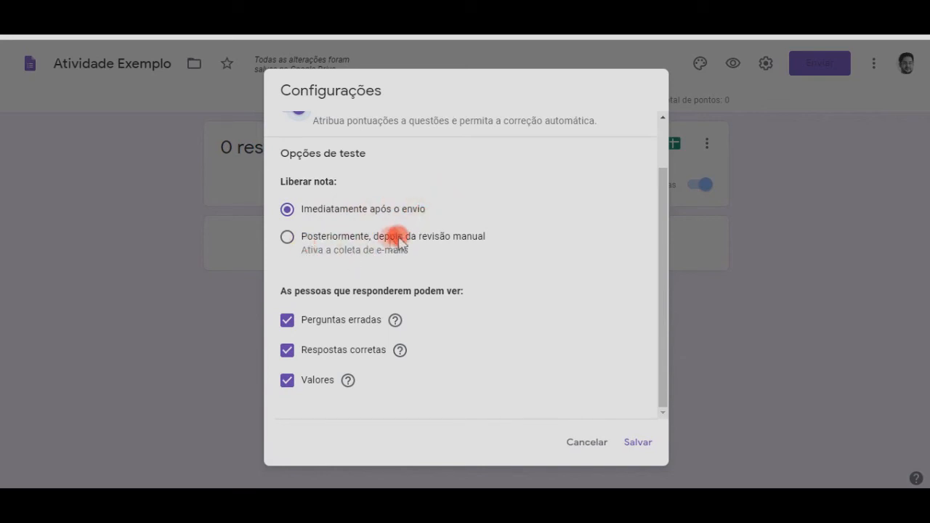
{"action": "left_click", "coordinate": [288, 240]}
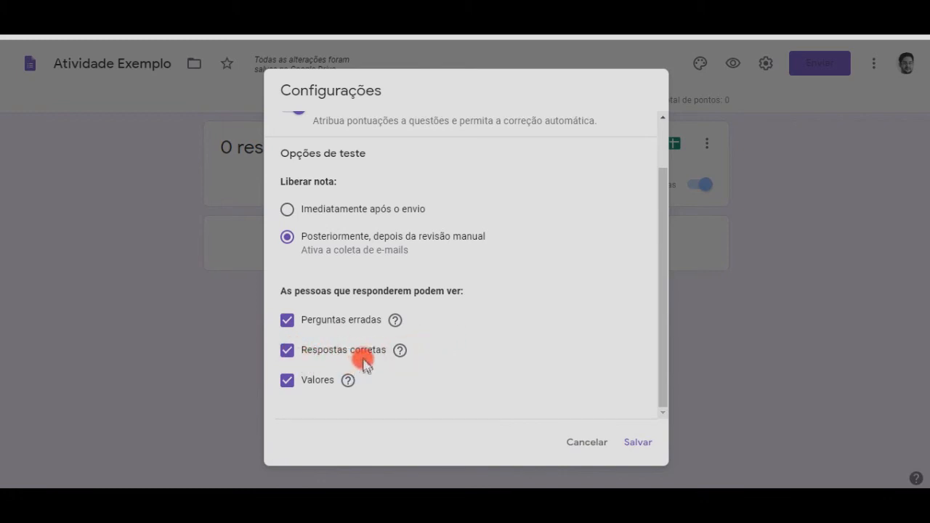
{"action": "scroll", "coordinate": [368, 301], "scroll_direction": "up", "scroll_amount": 1}
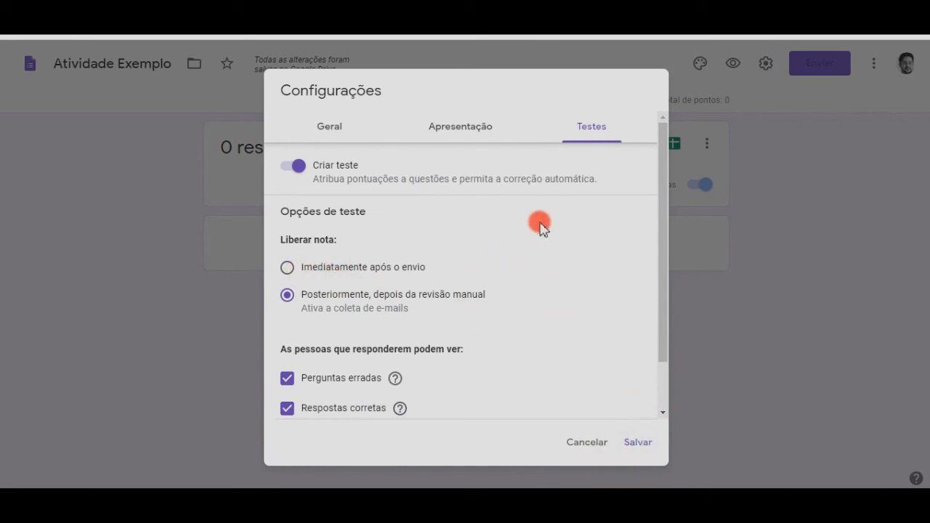
{"action": "scroll", "coordinate": [540, 223], "scroll_direction": "down", "scroll_amount": 2}
{"action": "scroll", "coordinate": [540, 223], "scroll_direction": "up", "scroll_amount": 2}
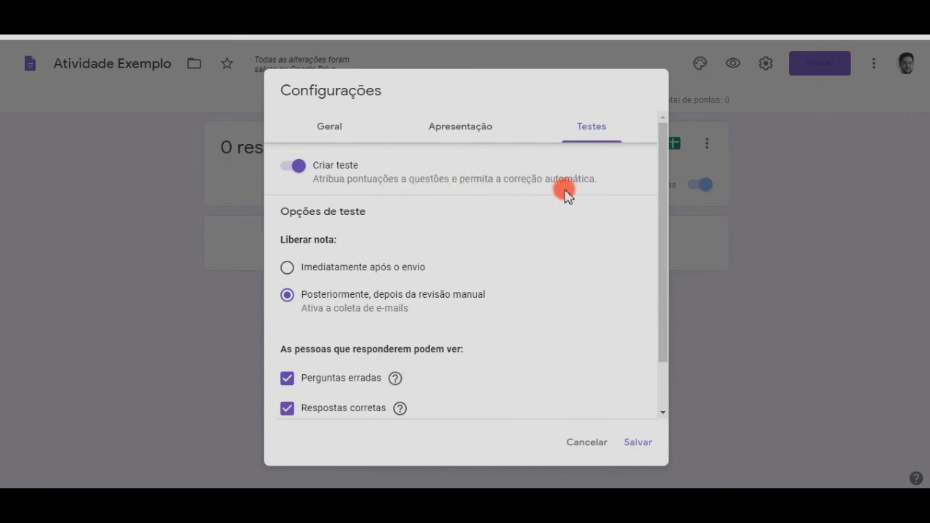
{"action": "left_click", "coordinate": [637, 443]}
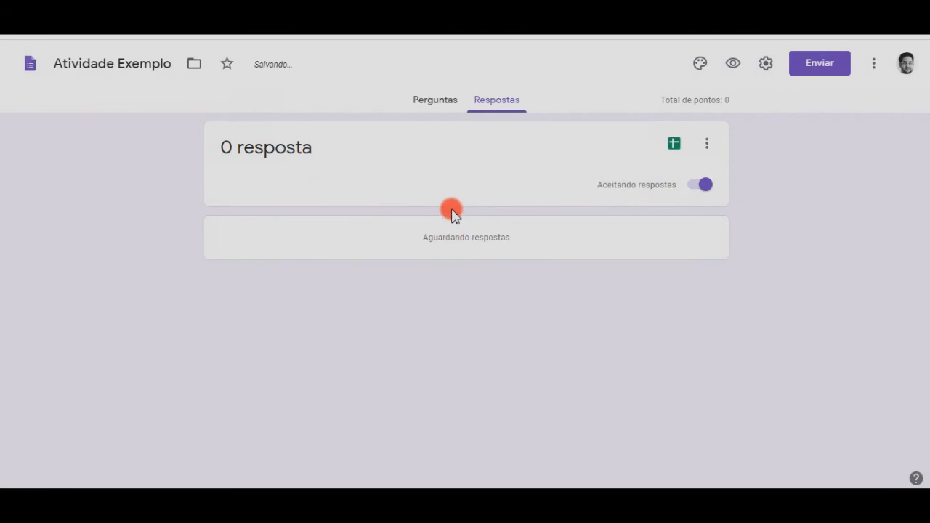
In the answer key of "Qual das alternativas é número?", assign 5 points and mark 11 as the correct answer
{"action": "left_click", "coordinate": [443, 107]}
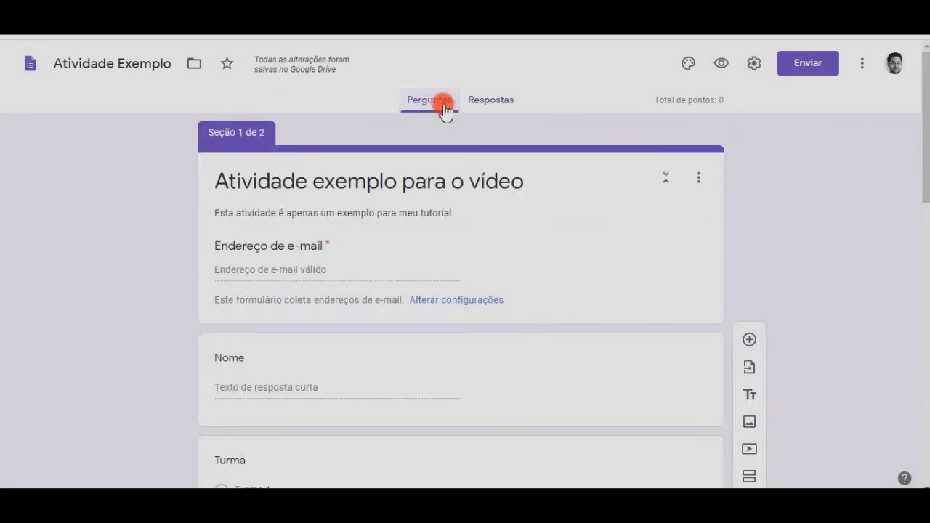
{"action": "scroll", "coordinate": [383, 162], "scroll_direction": "down", "scroll_amount": 8}
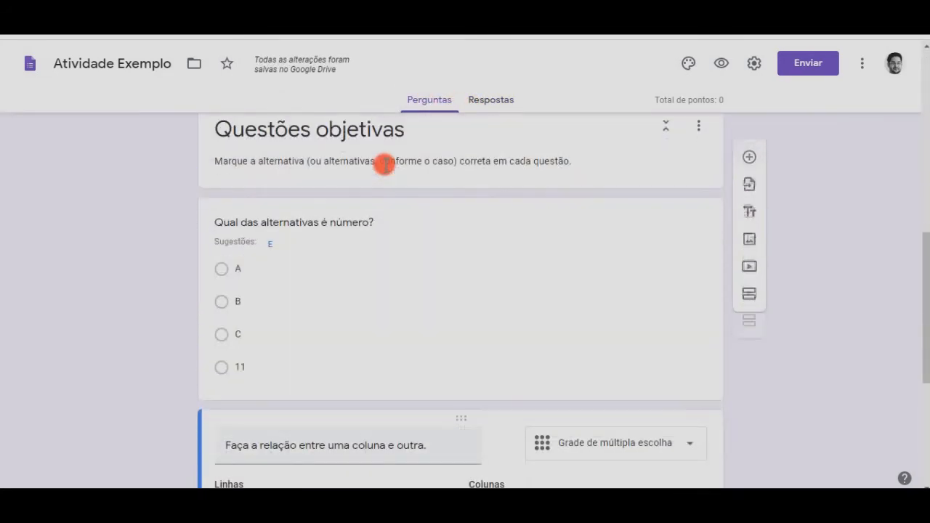
{"action": "left_click", "coordinate": [357, 300]}
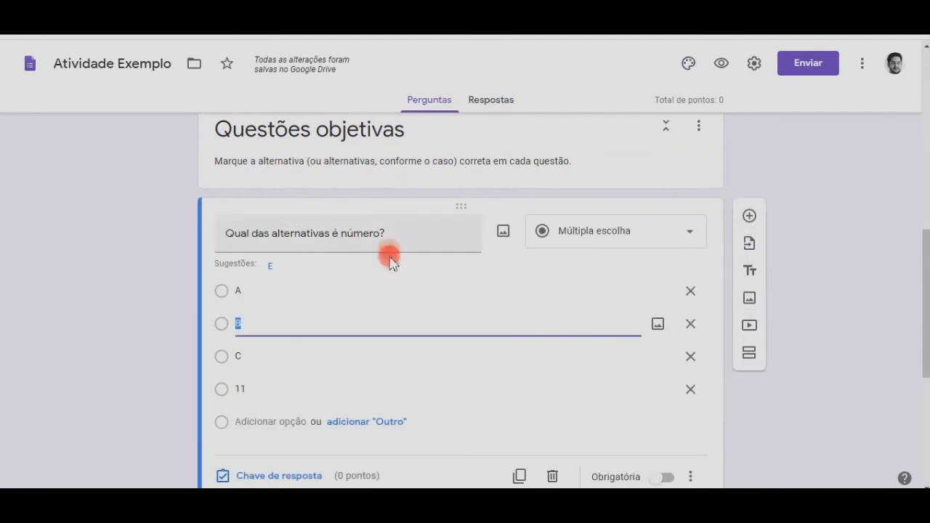
{"action": "scroll", "coordinate": [390, 263], "scroll_direction": "down", "scroll_amount": 2}
{"action": "scroll", "coordinate": [517, 277], "scroll_direction": "up", "scroll_amount": 1}
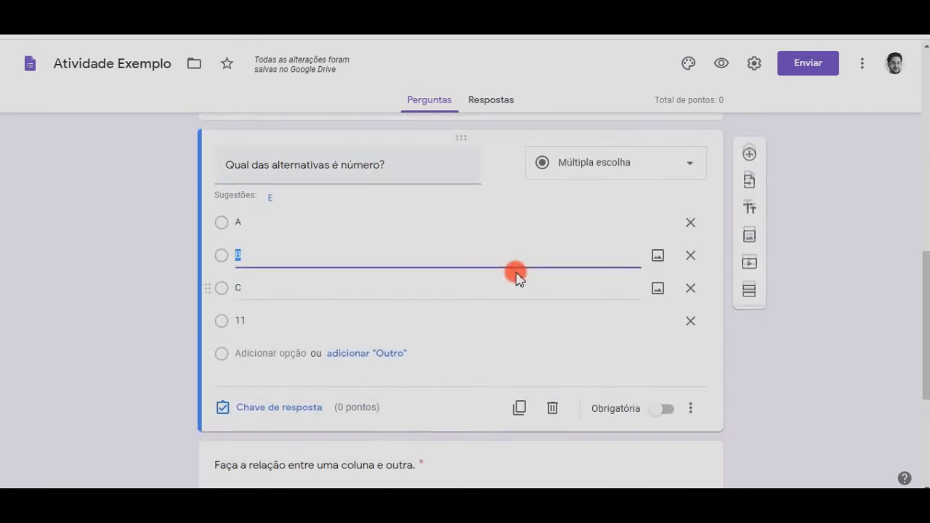
{"action": "scroll", "coordinate": [462, 252], "scroll_direction": "down", "scroll_amount": 1}
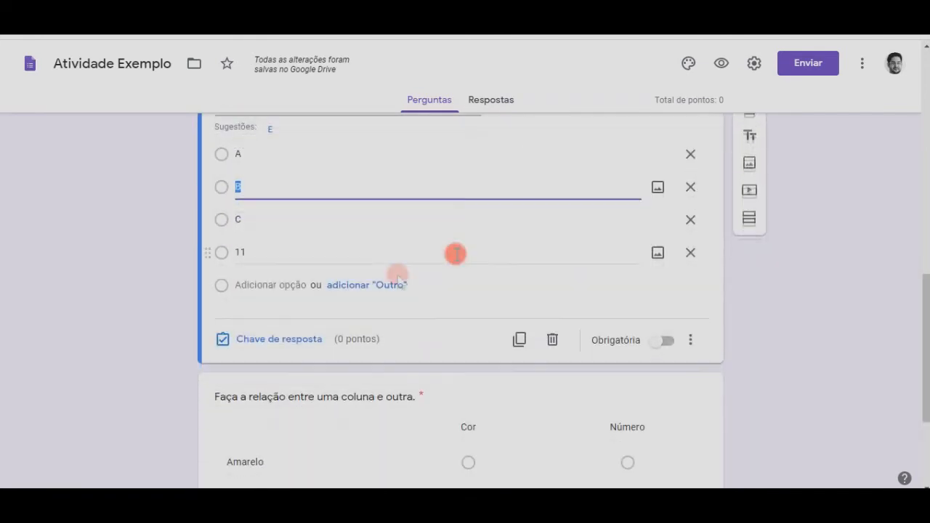
{"action": "left_click", "coordinate": [281, 340]}
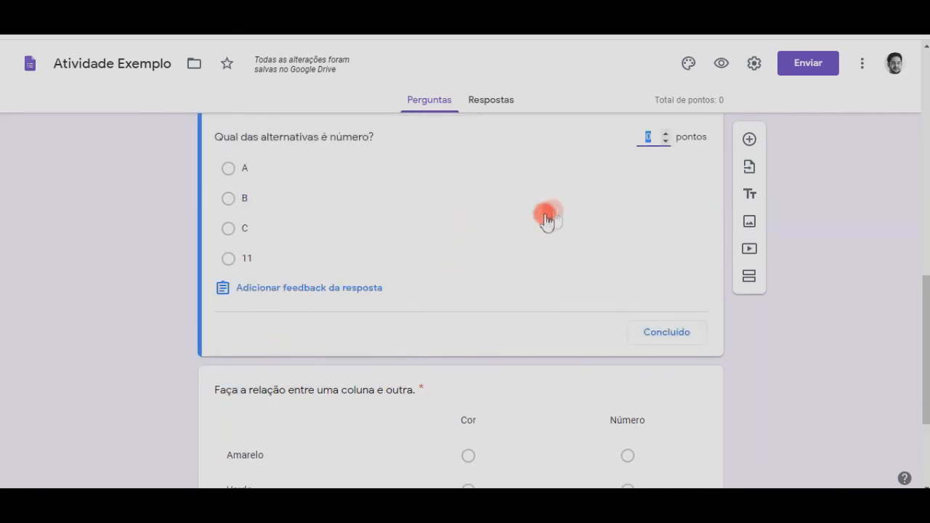
{"action": "scroll", "coordinate": [548, 218], "scroll_direction": "up", "scroll_amount": 2}
{"action": "scroll", "coordinate": [639, 258], "scroll_direction": "down", "scroll_amount": 1}
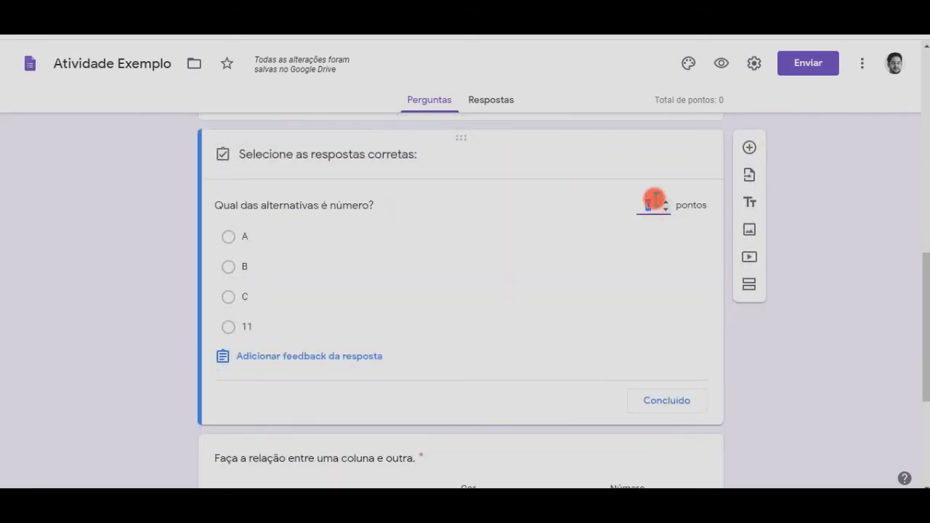
{"action": "left_click_drag", "start_coordinate": [654, 208], "coordinate": [635, 205]}
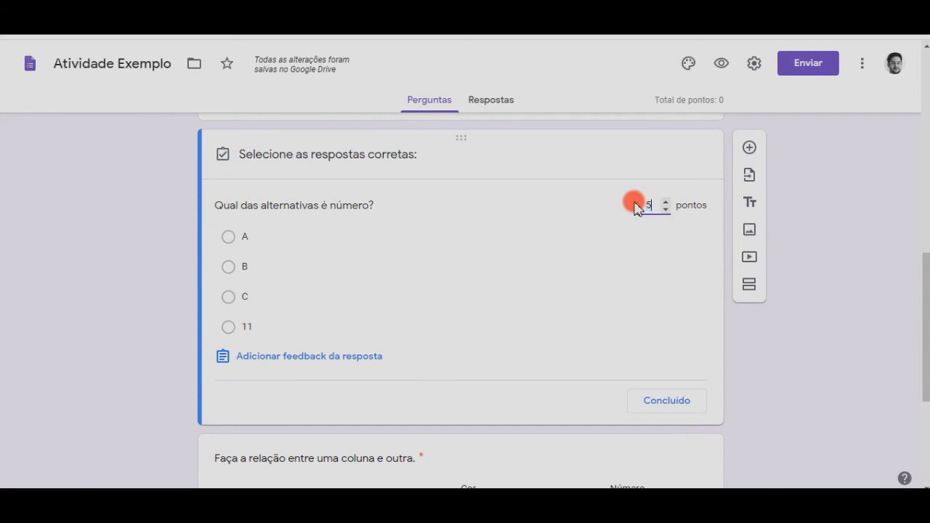
{"action": "type", "text": "5"}
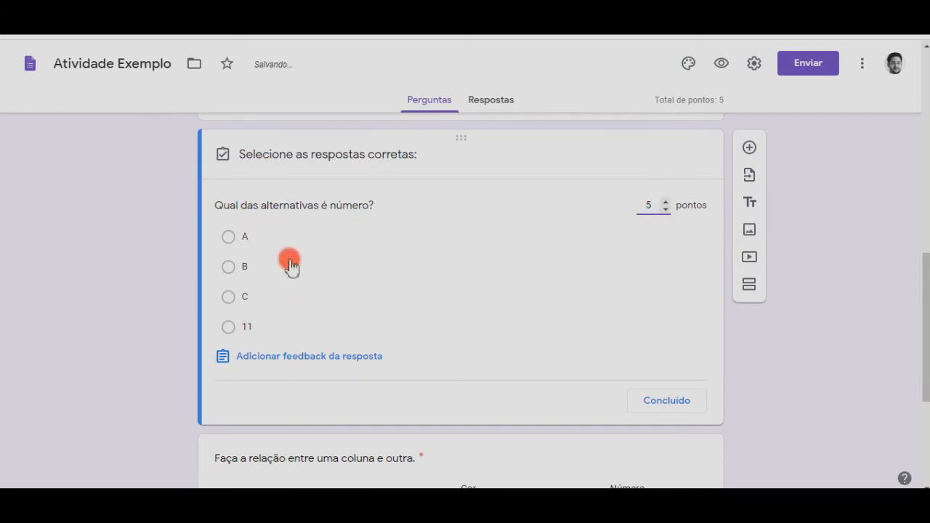
{"action": "left_click", "coordinate": [234, 326]}
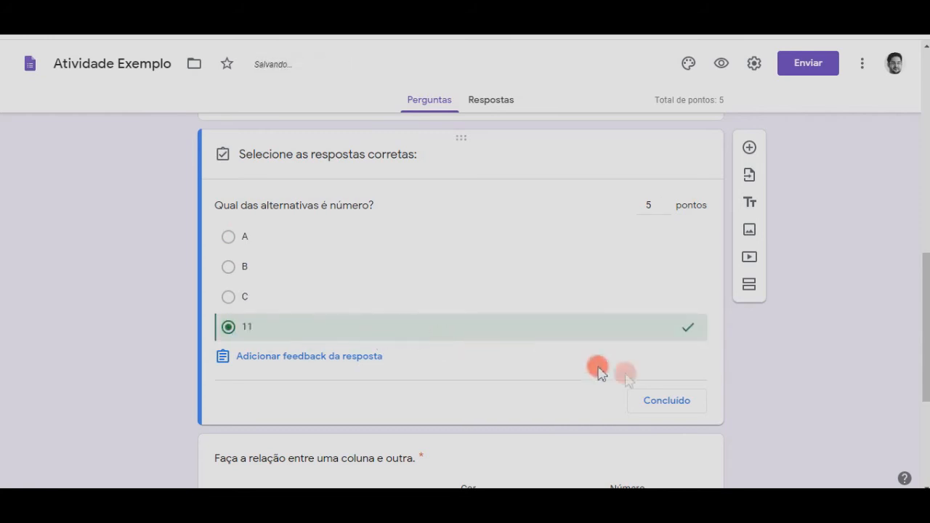
{"action": "left_click", "coordinate": [684, 405]}
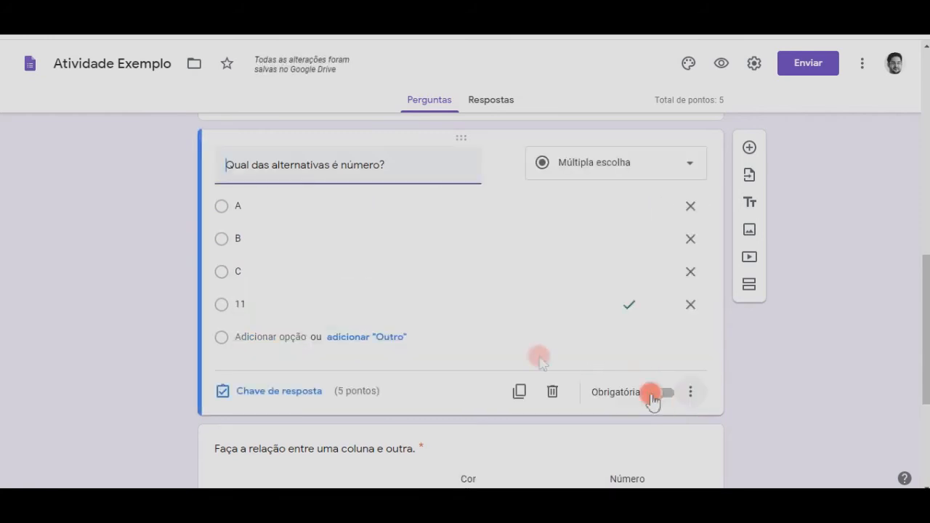
In the grid question's answer key, mark Amarelo, Verde and marrom as Cor, and 10 and 5 as Número
{"action": "scroll", "coordinate": [478, 272], "scroll_direction": "up", "scroll_amount": 3}
{"action": "scroll", "coordinate": [480, 272], "scroll_direction": "down", "scroll_amount": 3}
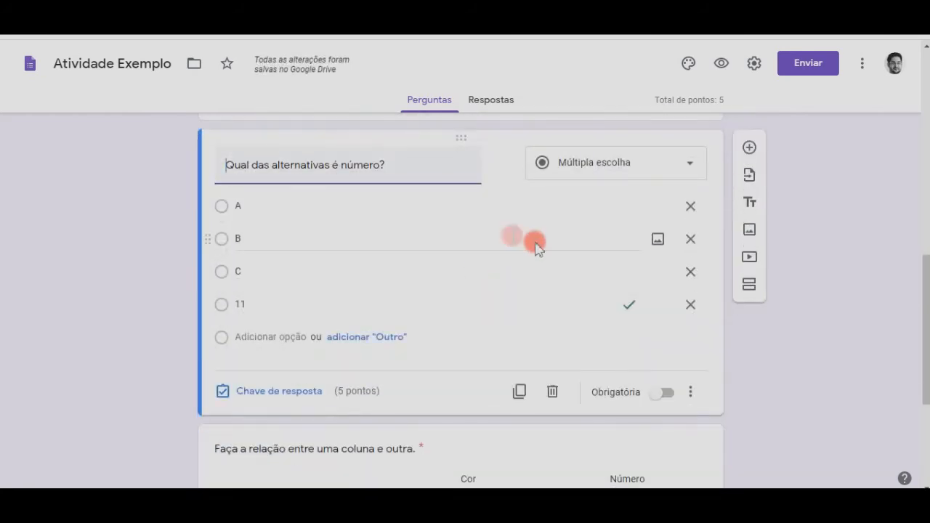
{"action": "scroll", "coordinate": [508, 251], "scroll_direction": "down", "scroll_amount": 3}
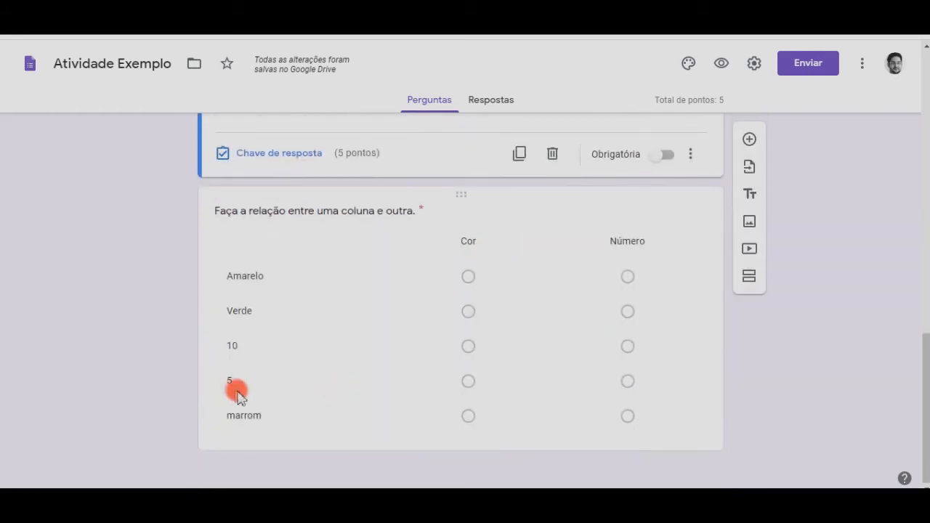
{"action": "left_click", "coordinate": [322, 429]}
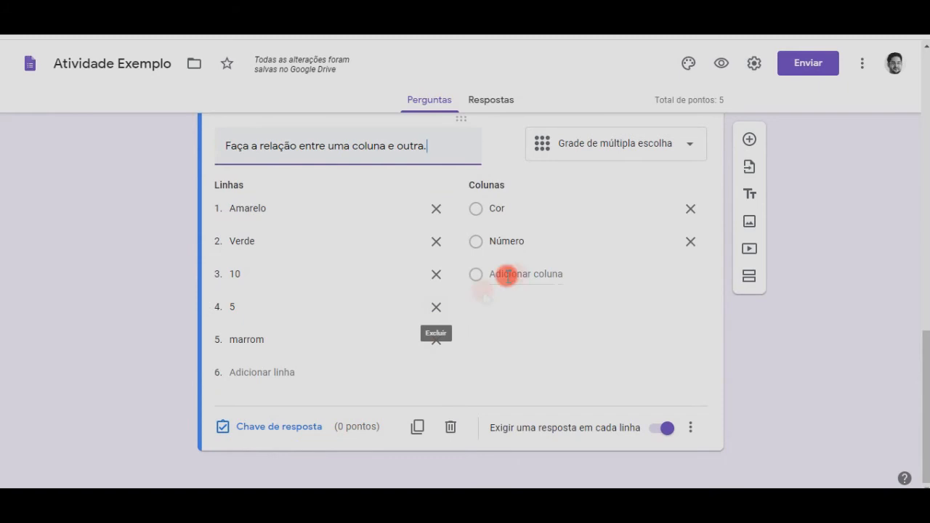
{"action": "left_click", "coordinate": [289, 427]}
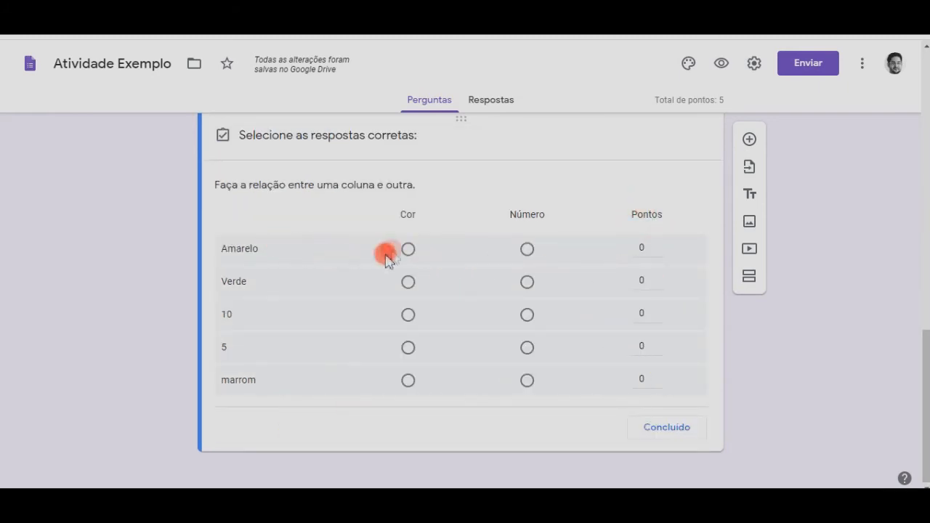
{"action": "left_click", "coordinate": [409, 248]}
{"action": "left_click", "coordinate": [409, 284]}
{"action": "left_click", "coordinate": [527, 316]}
{"action": "left_click", "coordinate": [527, 348]}
{"action": "left_click", "coordinate": [409, 380]}
Assign 1 point to each row in the grid question's answer key
{"action": "left_click", "coordinate": [634, 250]}
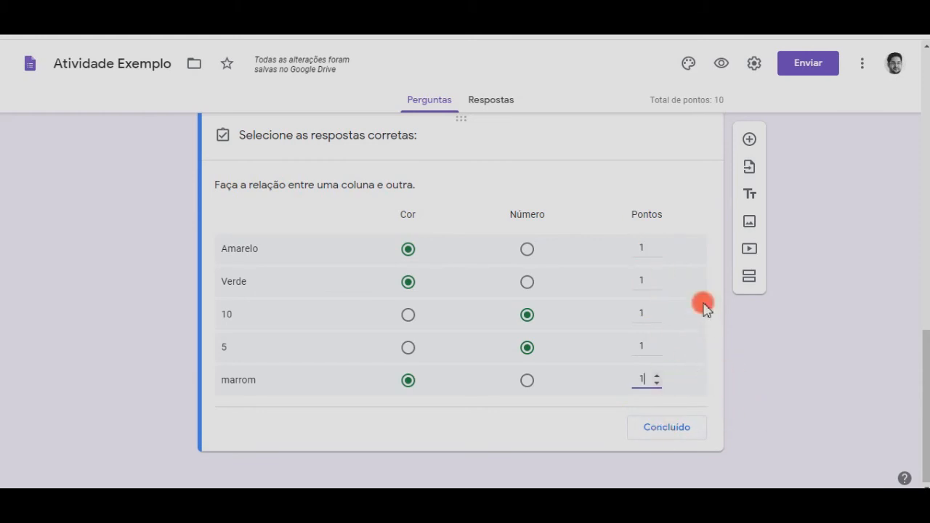
{"action": "scroll", "coordinate": [487, 290], "scroll_direction": "up", "scroll_amount": 5}
{"action": "scroll", "coordinate": [477, 286], "scroll_direction": "down", "scroll_amount": 5}
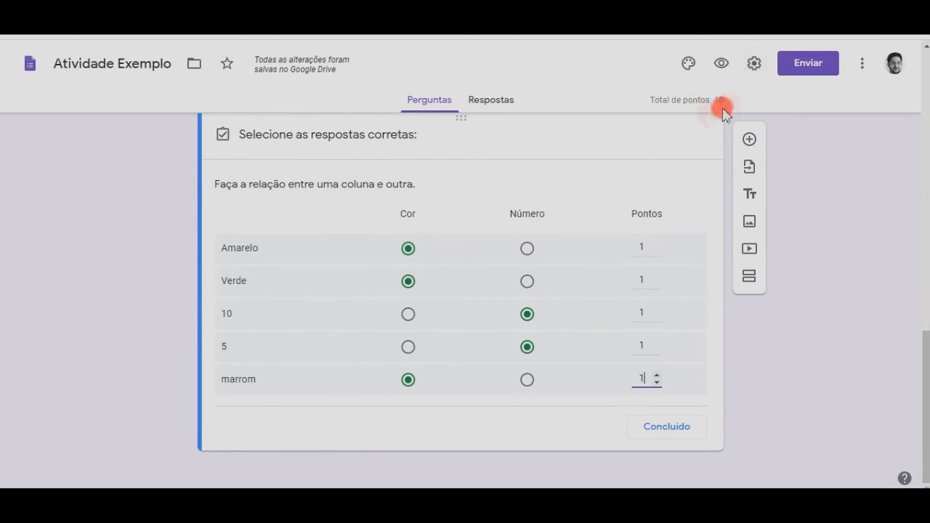
Set the form's theme colour to dark blue, then insert the open-book image from "Trabalho e escola" as the header
{"action": "scroll", "coordinate": [658, 255], "scroll_direction": "up", "scroll_amount": 15}
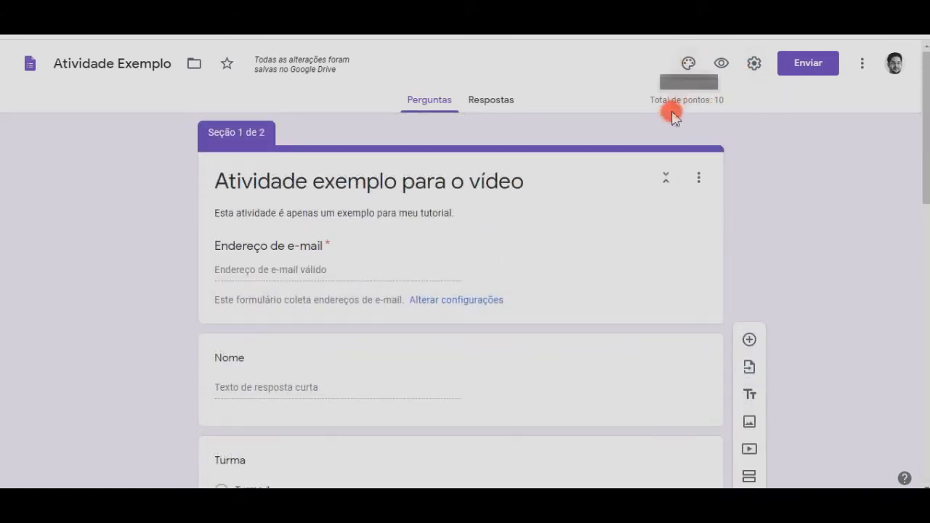
{"action": "left_click", "coordinate": [689, 65]}
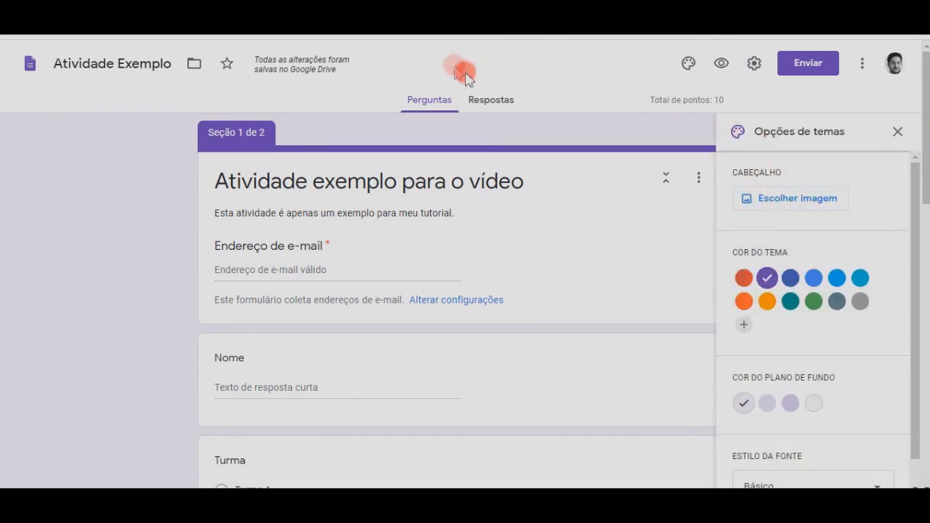
{"action": "left_click", "coordinate": [792, 278]}
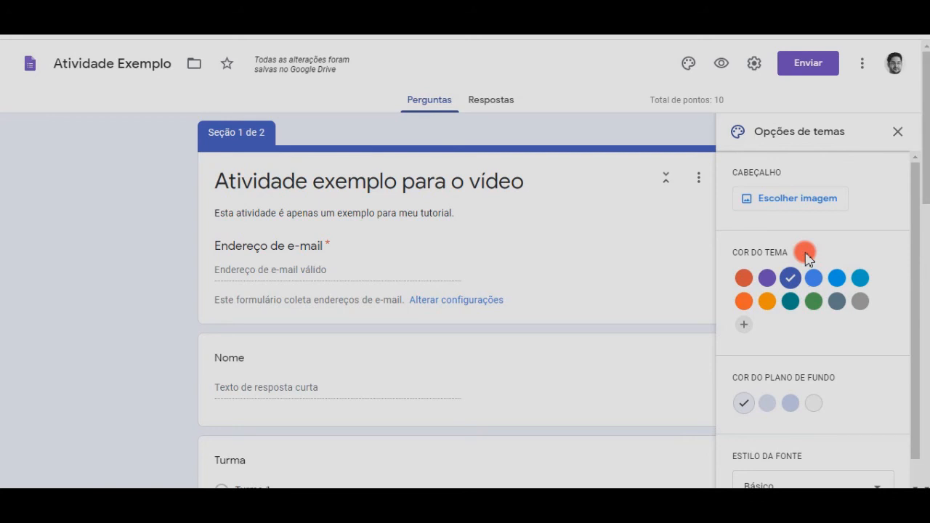
{"action": "left_click", "coordinate": [797, 200]}
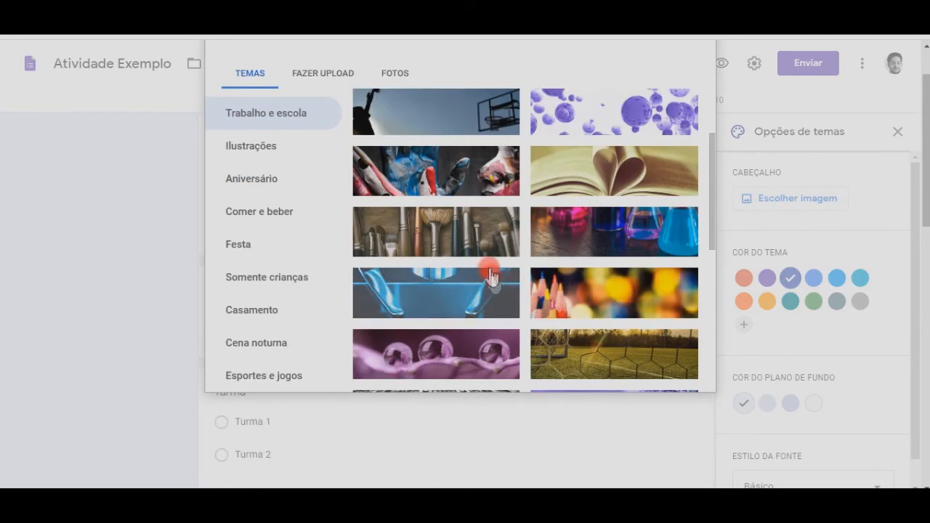
{"action": "scroll", "coordinate": [494, 240], "scroll_direction": "up", "scroll_amount": 1}
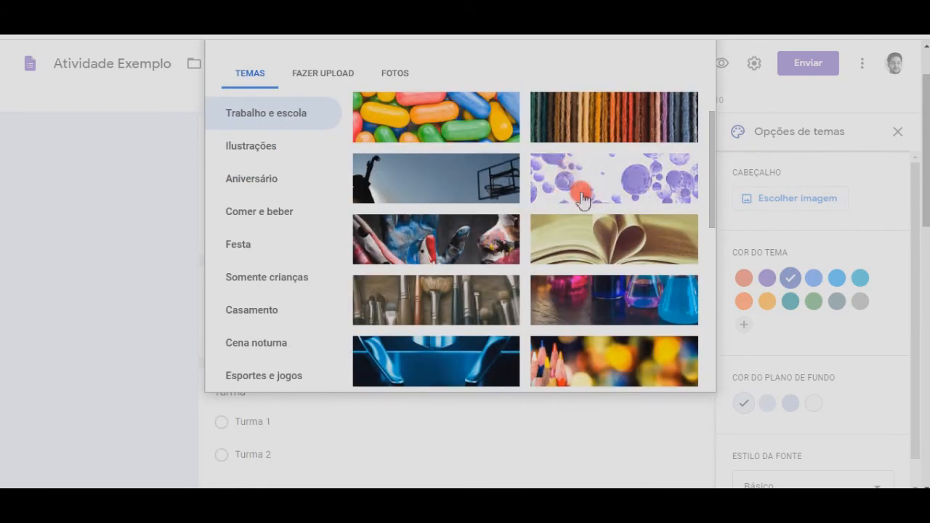
{"action": "scroll", "coordinate": [569, 174], "scroll_direction": "down", "scroll_amount": 1}
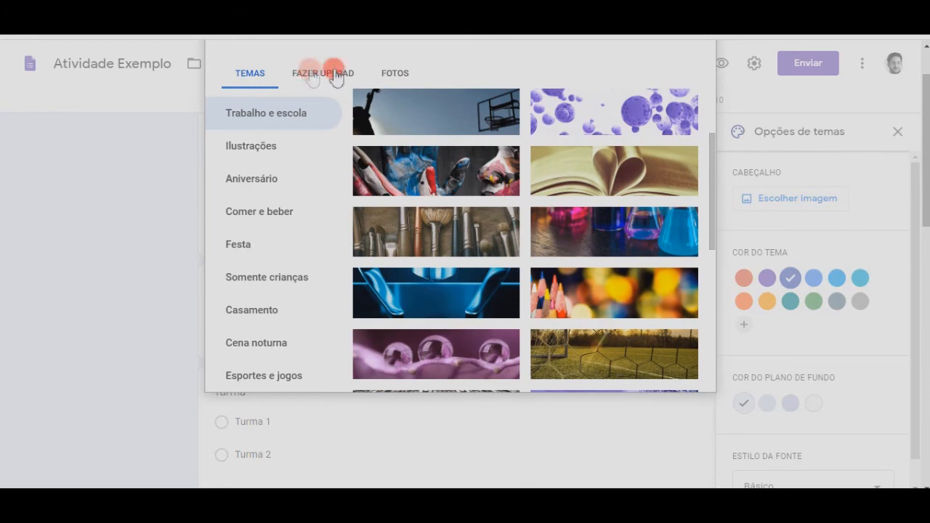
{"action": "left_click", "coordinate": [575, 174]}
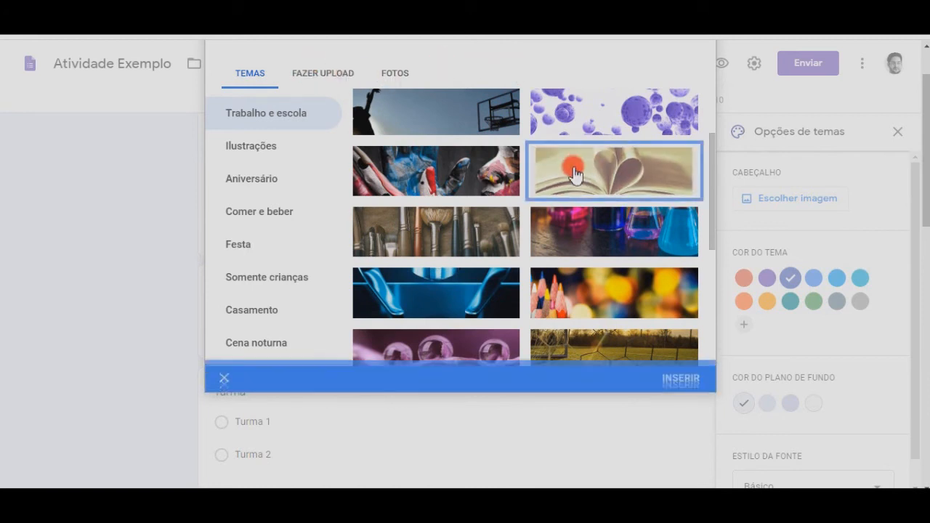
{"action": "left_click", "coordinate": [687, 375]}
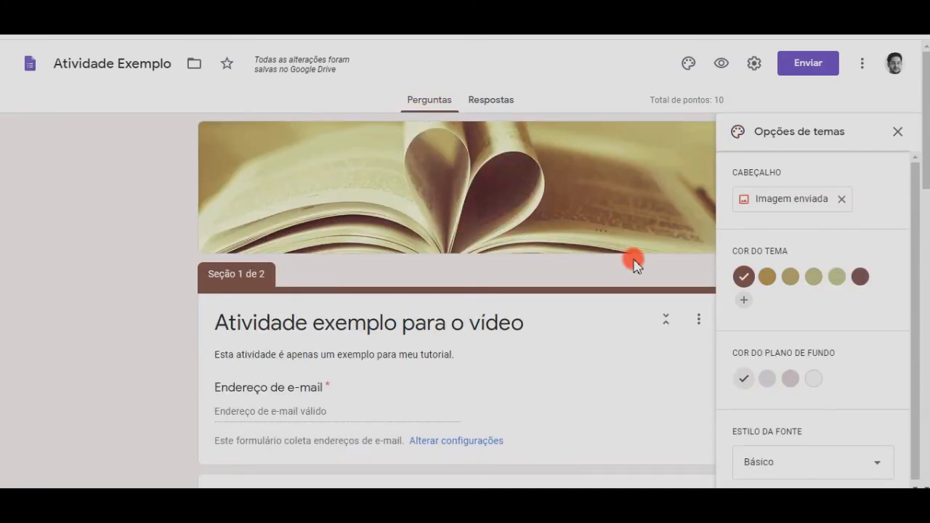
Review the themed form, preview it, try to advance past the first page with the e-mail field empty, and close the preview
{"action": "scroll", "coordinate": [580, 230], "scroll_direction": "down", "scroll_amount": 3}
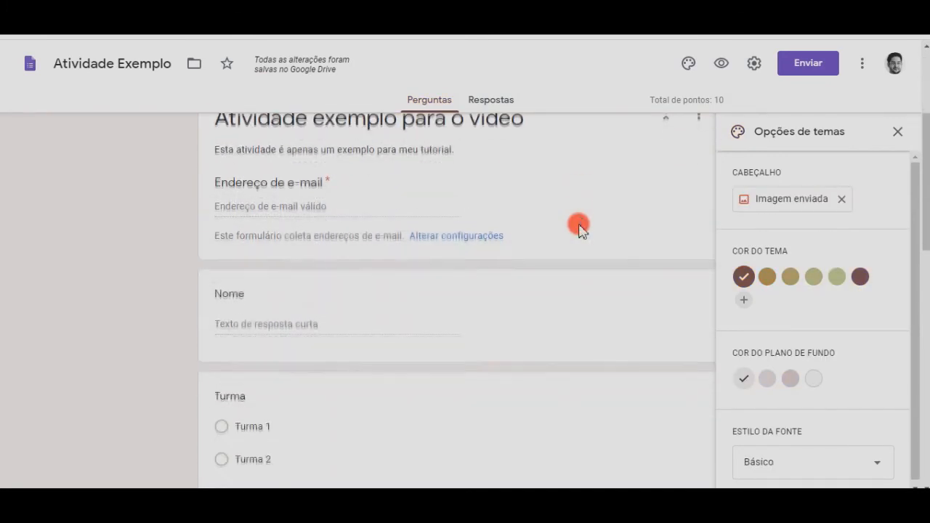
{"action": "scroll", "coordinate": [571, 227], "scroll_direction": "down", "scroll_amount": 5}
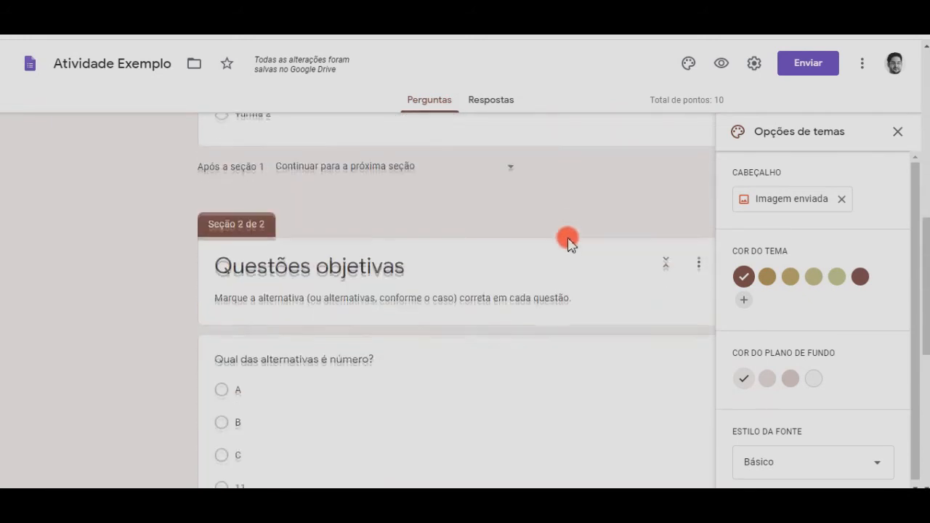
{"action": "scroll", "coordinate": [566, 237], "scroll_direction": "down", "scroll_amount": 5}
{"action": "scroll", "coordinate": [568, 244], "scroll_direction": "up", "scroll_amount": 15}
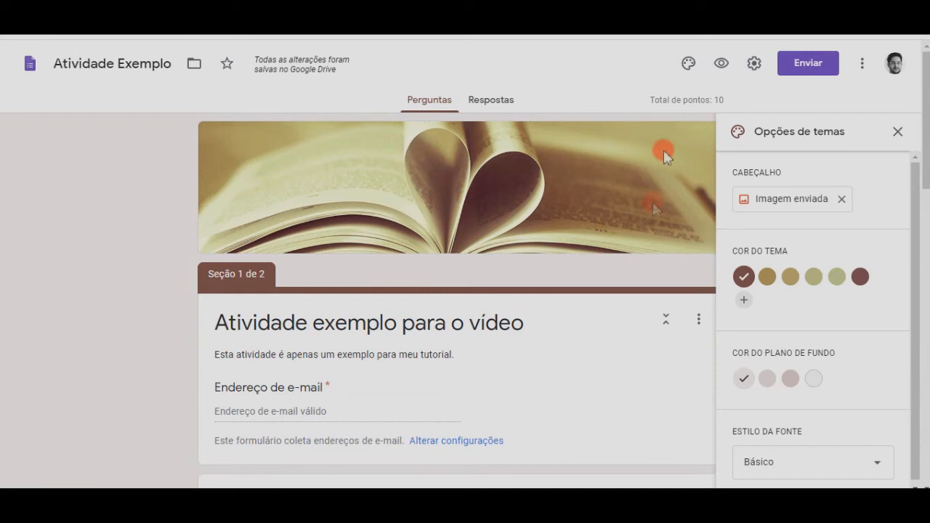
{"action": "left_click", "coordinate": [723, 63]}
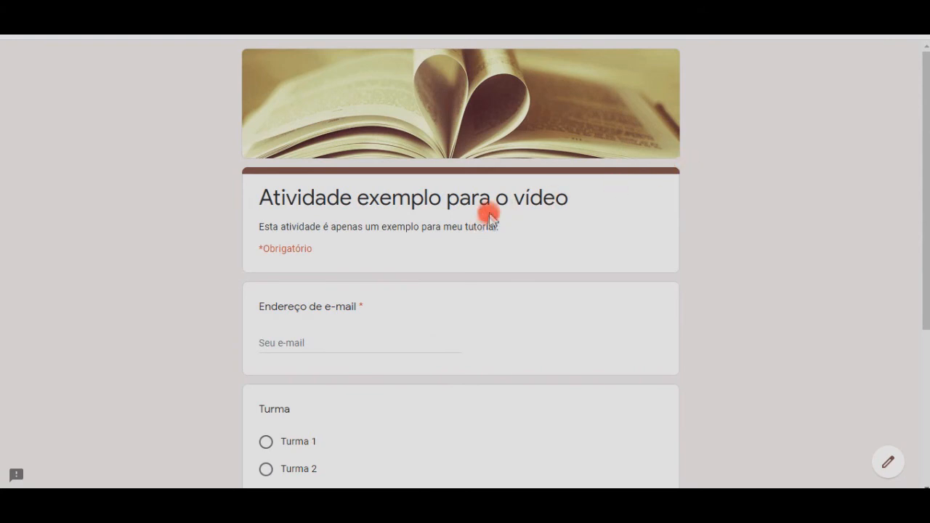
{"action": "scroll", "coordinate": [473, 172], "scroll_direction": "down", "scroll_amount": 4}
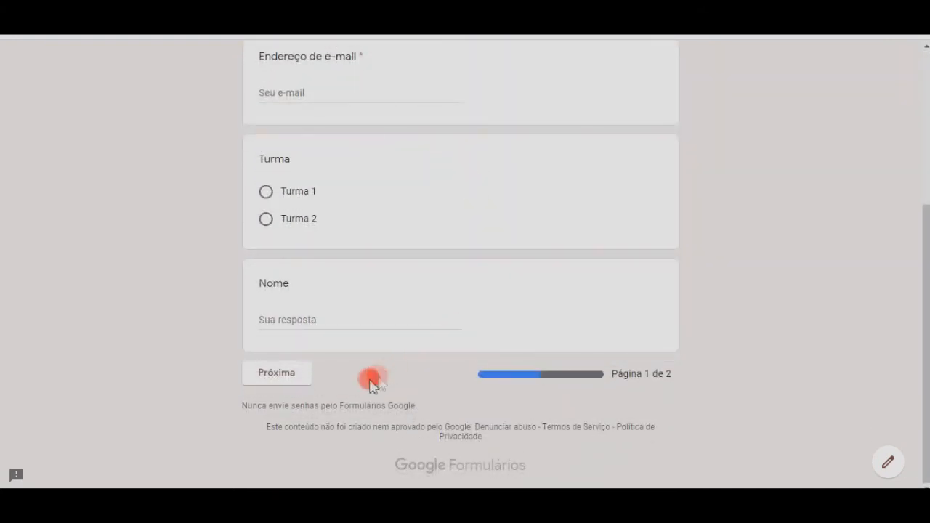
{"action": "left_click", "coordinate": [297, 376]}
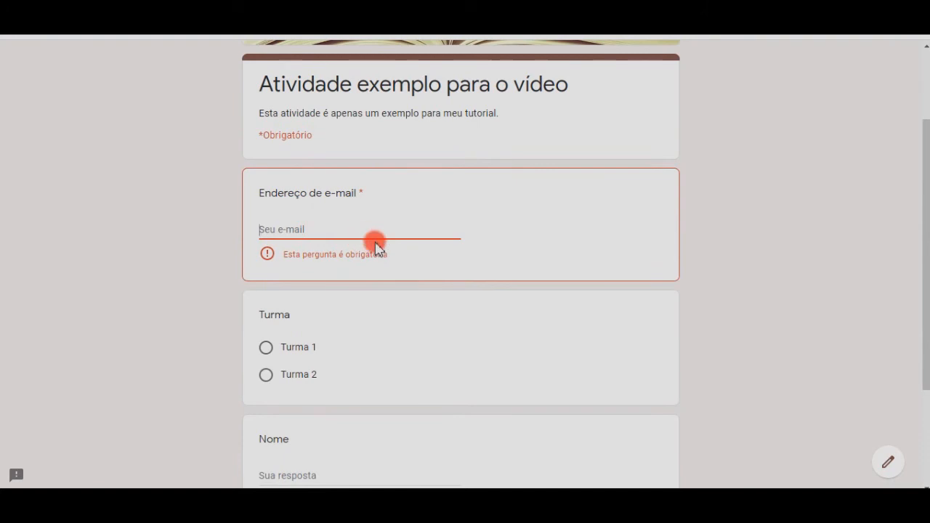
{"action": "scroll", "coordinate": [656, 230], "scroll_direction": "down", "scroll_amount": 2}
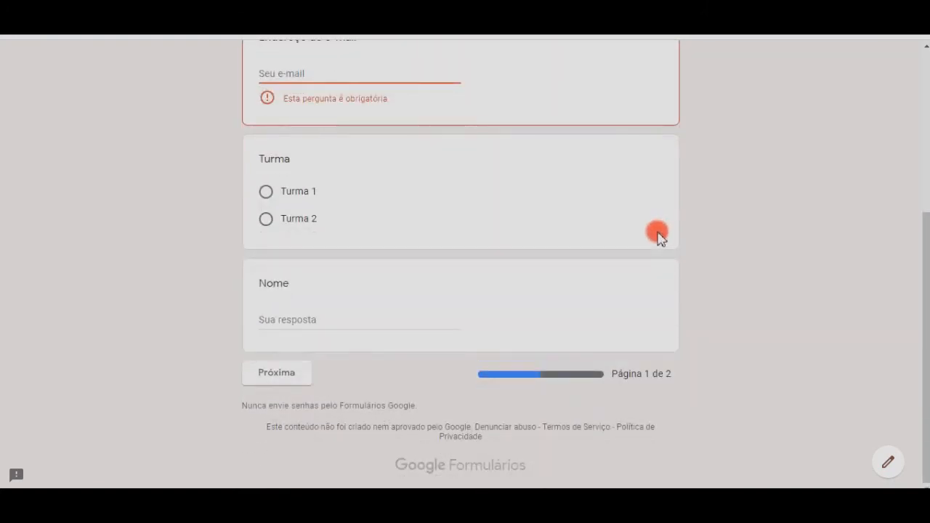
{"action": "scroll", "coordinate": [613, 298], "scroll_direction": "up", "scroll_amount": 4}
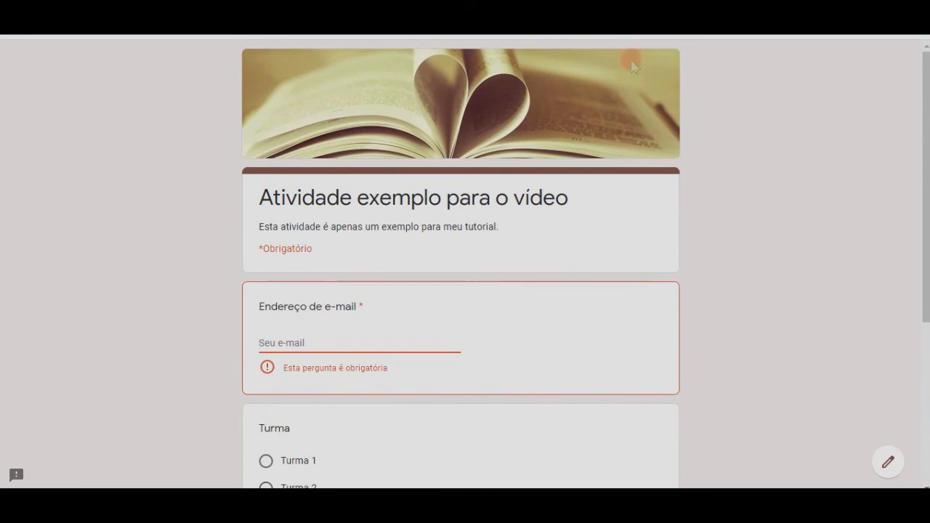
{"action": "key", "text": "ctrl+w"}
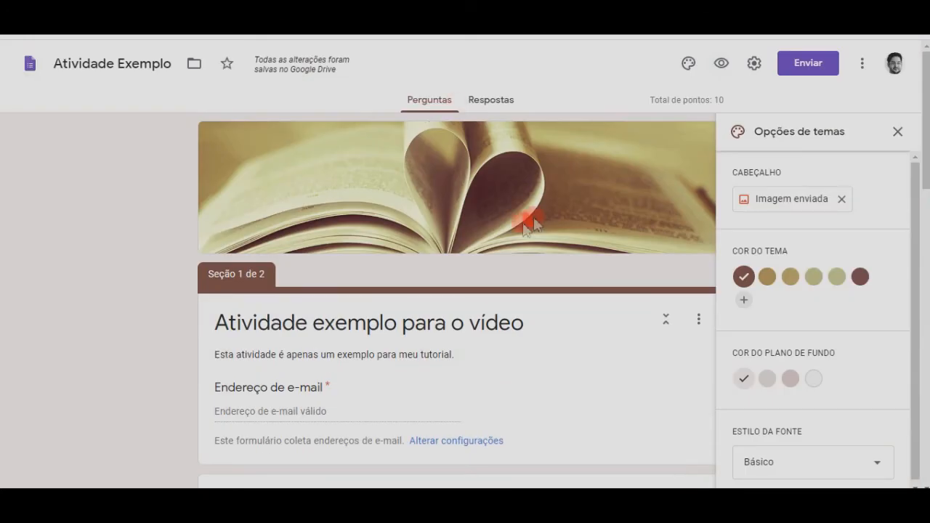
Disable "Coletar endereços de e-mail" in the form settings and save them
{"action": "left_click", "coordinate": [756, 64]}
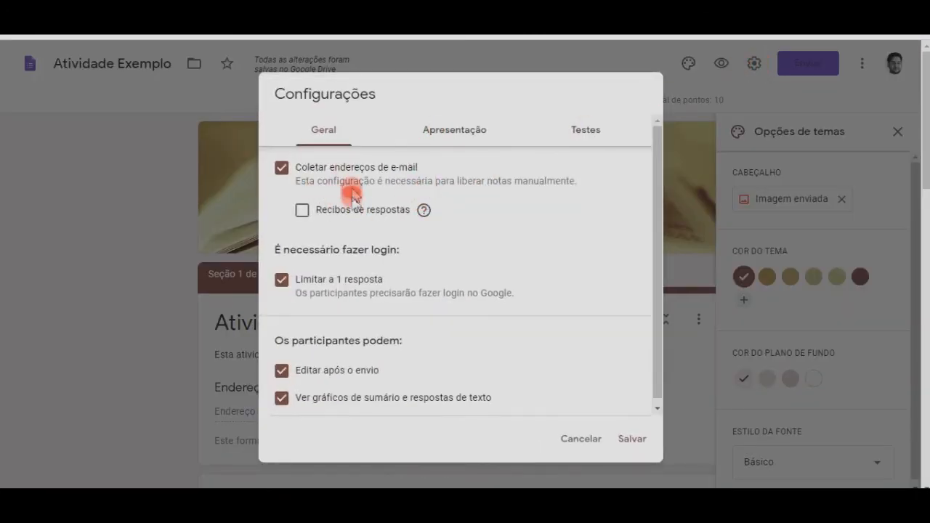
{"action": "left_click", "coordinate": [282, 169]}
{"action": "left_click", "coordinate": [631, 439]}
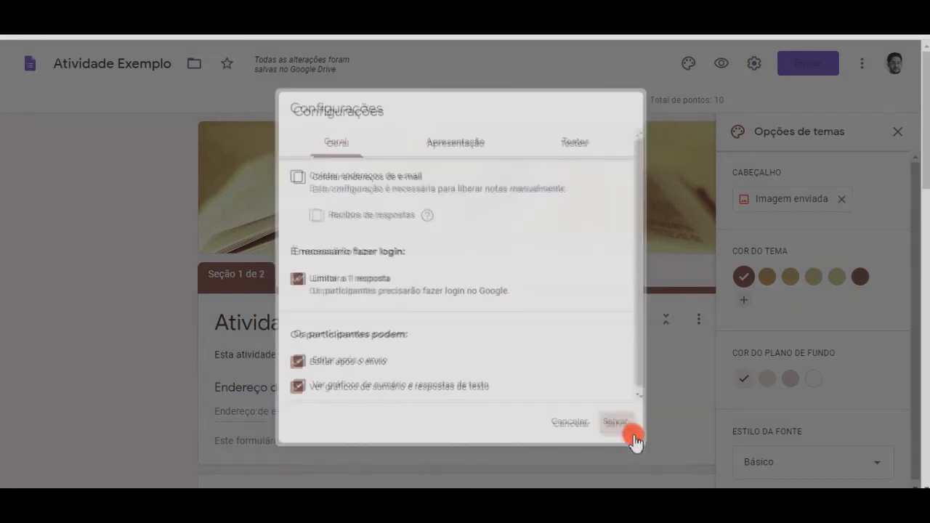
Preview the form again, advance to the "Questões objetivas" page, and try to submit it unanswered
{"action": "left_click", "coordinate": [719, 71]}
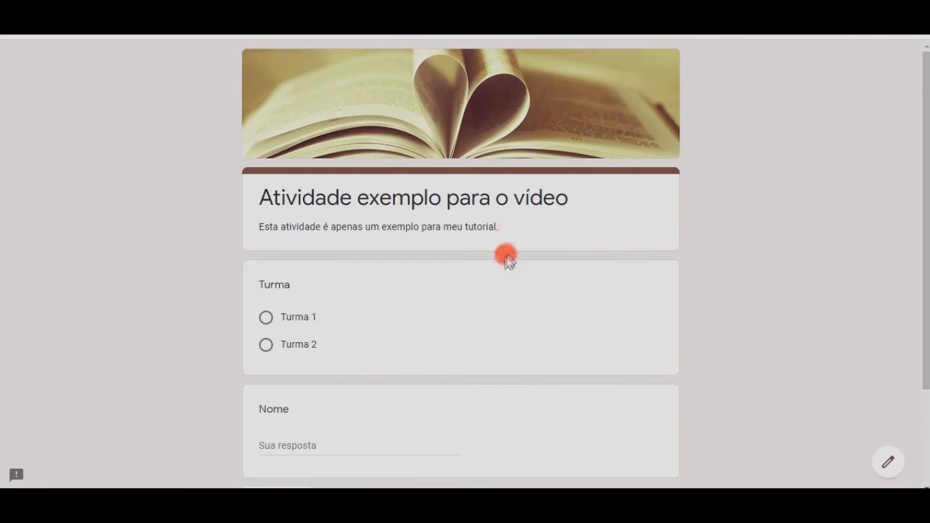
{"action": "scroll", "coordinate": [523, 233], "scroll_direction": "down", "scroll_amount": 3}
{"action": "left_click", "coordinate": [271, 373]}
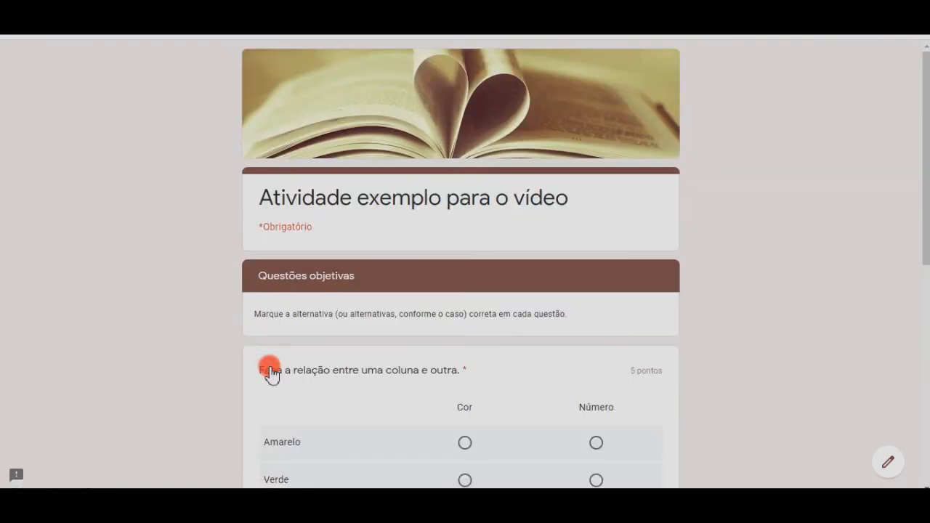
{"action": "scroll", "coordinate": [407, 269], "scroll_direction": "down", "scroll_amount": 10}
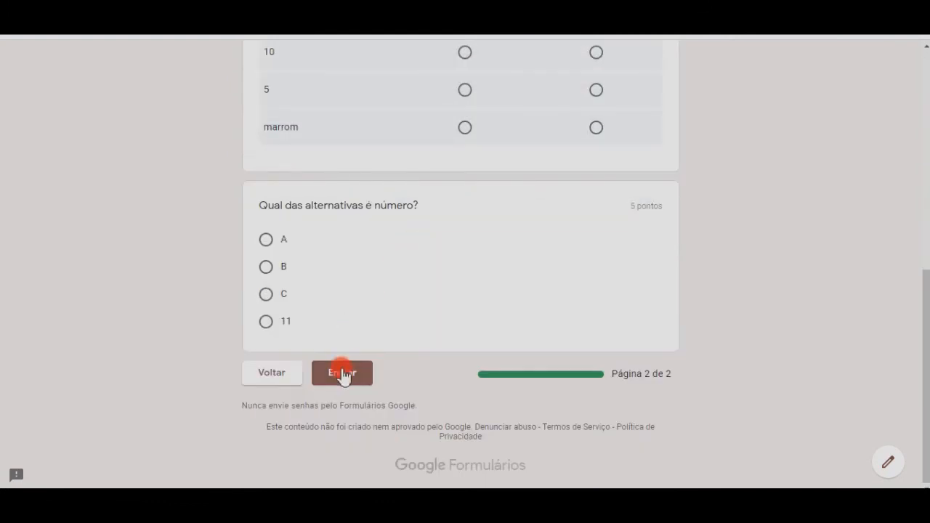
{"action": "left_click", "coordinate": [342, 375]}
{"action": "scroll", "coordinate": [408, 298], "scroll_direction": "down", "scroll_amount": 4}
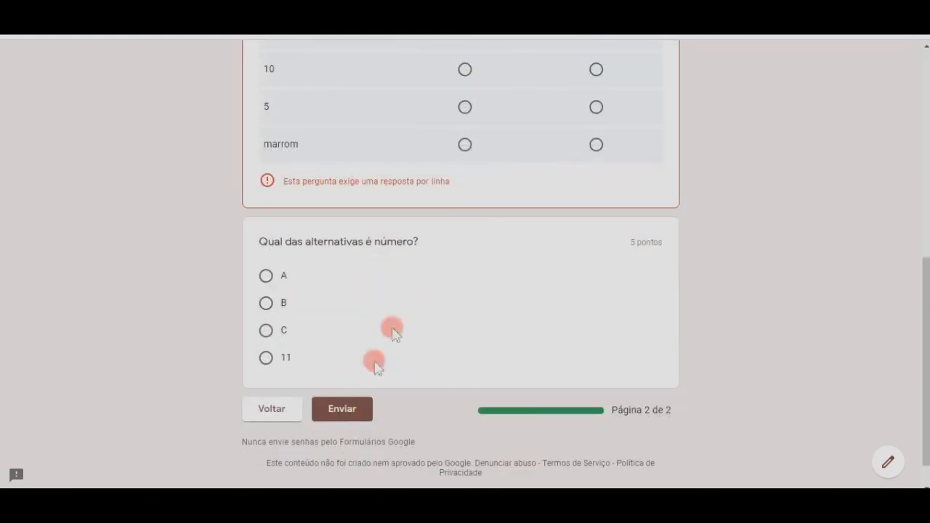
{"action": "scroll", "coordinate": [385, 335], "scroll_direction": "up", "scroll_amount": 2}
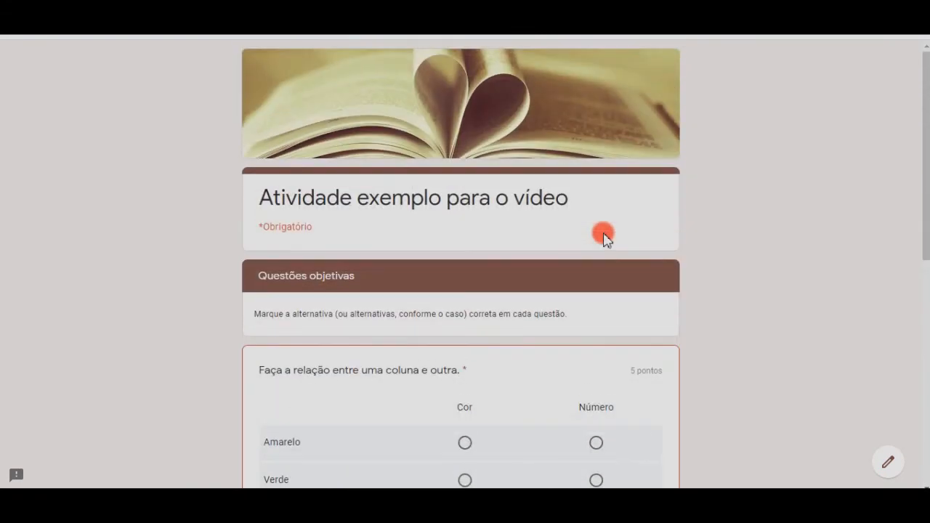
Answer 11 in the multiple-choice question, and in the grid mark Amarelo, 10 and marrom as Cor and Verde as Número
{"action": "scroll", "coordinate": [601, 234], "scroll_direction": "down", "scroll_amount": 7}
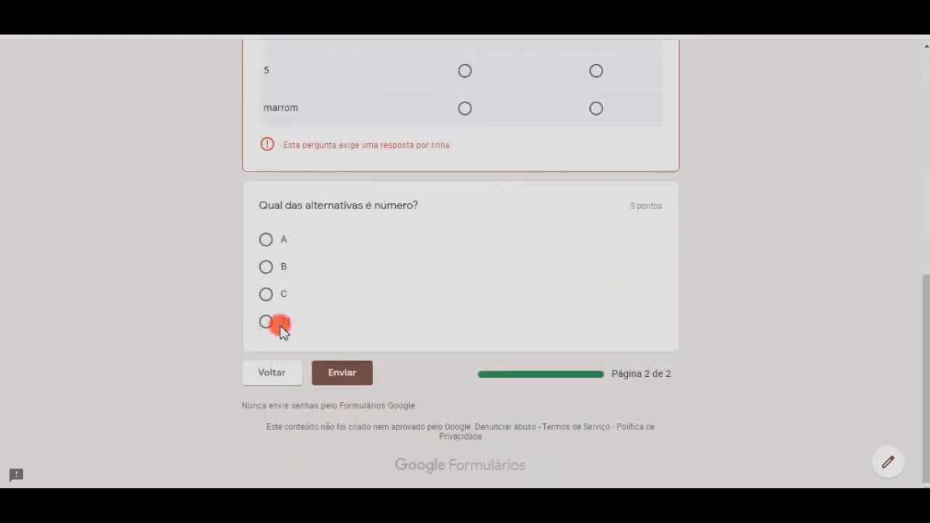
{"action": "left_click", "coordinate": [266, 321]}
{"action": "scroll", "coordinate": [473, 299], "scroll_direction": "up", "scroll_amount": 3}
{"action": "left_click", "coordinate": [465, 163]}
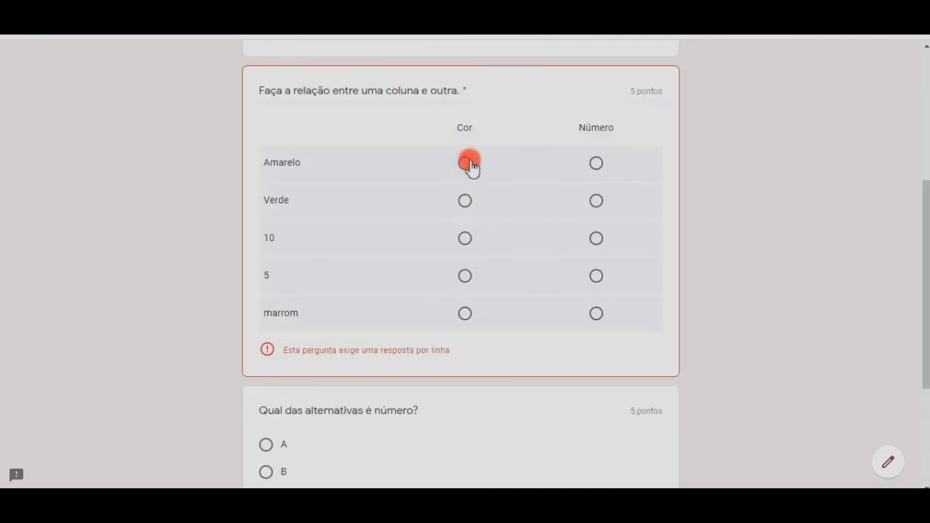
{"action": "left_click", "coordinate": [593, 197]}
{"action": "left_click", "coordinate": [465, 239]}
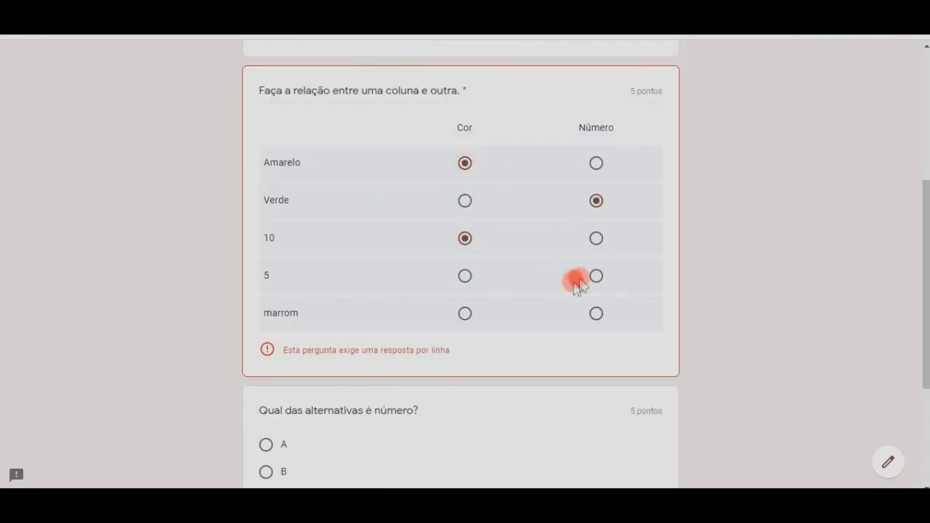
{"action": "left_click", "coordinate": [465, 314]}
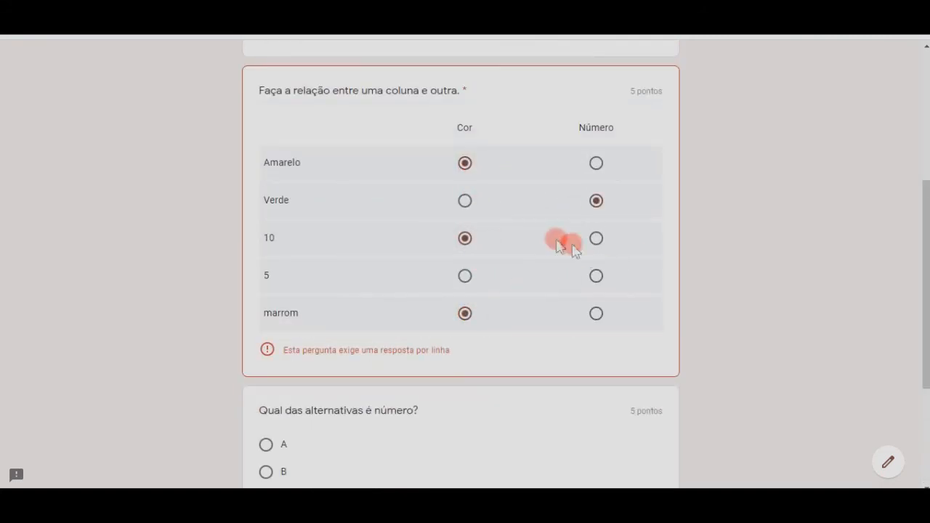
Try to submit the test response, mark row 5 of the grid as Número, and submit it
{"action": "scroll", "coordinate": [521, 247], "scroll_direction": "down", "scroll_amount": 3}
{"action": "left_click", "coordinate": [359, 374]}
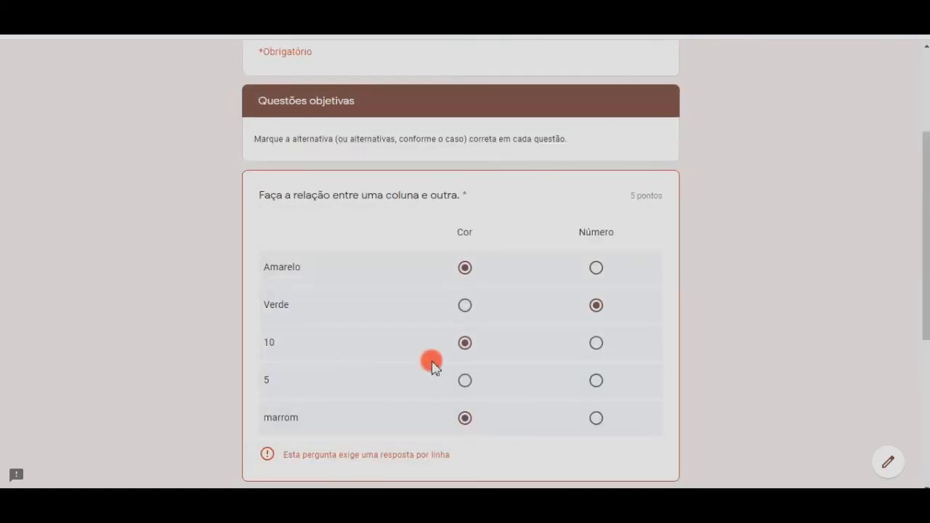
{"action": "scroll", "coordinate": [439, 356], "scroll_direction": "down", "scroll_amount": 2}
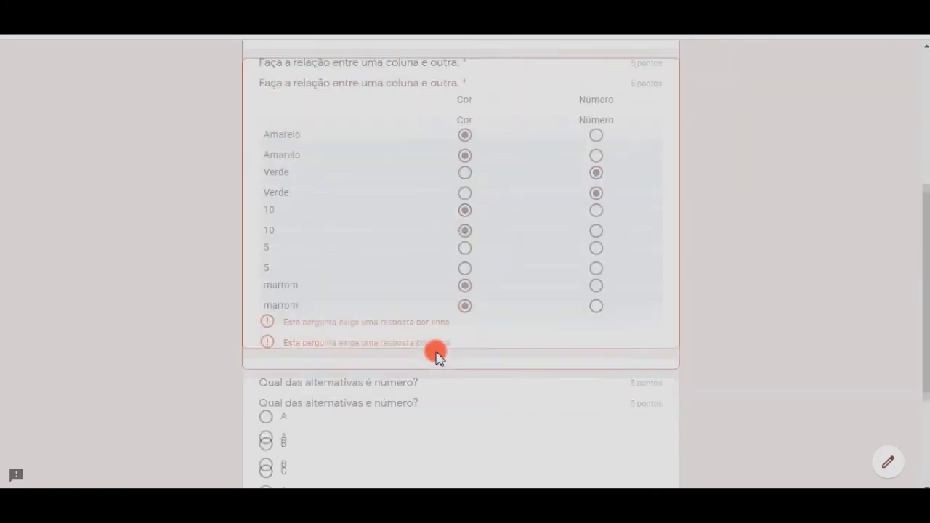
{"action": "left_click", "coordinate": [598, 245]}
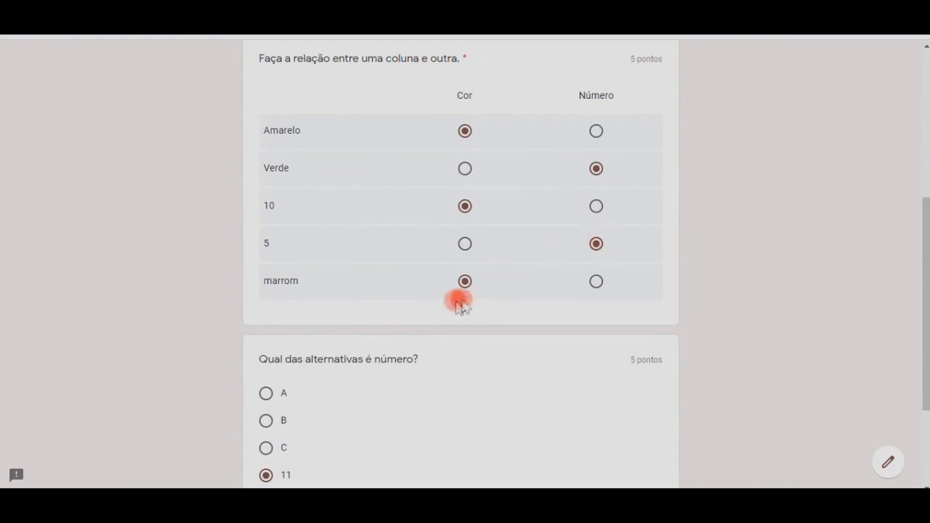
{"action": "scroll", "coordinate": [504, 293], "scroll_direction": "down", "scroll_amount": 2}
{"action": "left_click", "coordinate": [346, 371]}
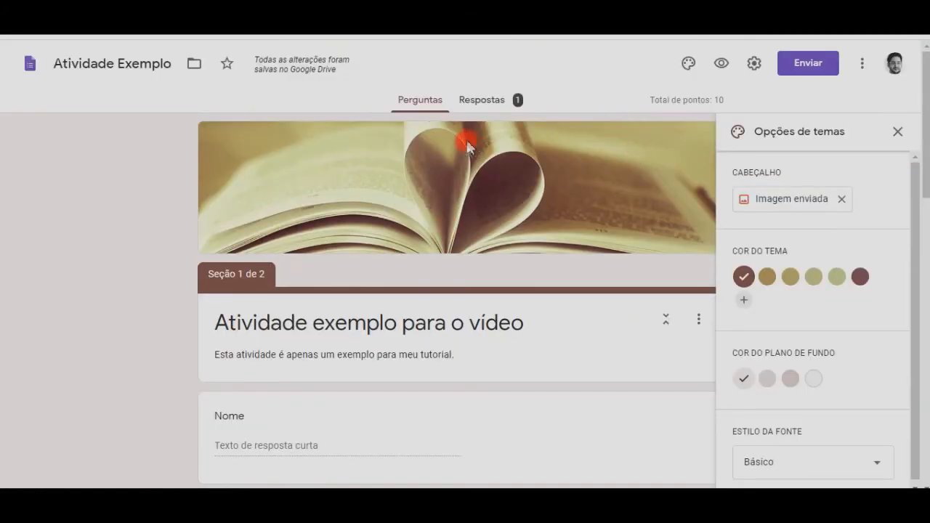
Disable "Limitar a 1 resposta" in the form settings and save them
{"action": "left_click", "coordinate": [753, 63]}
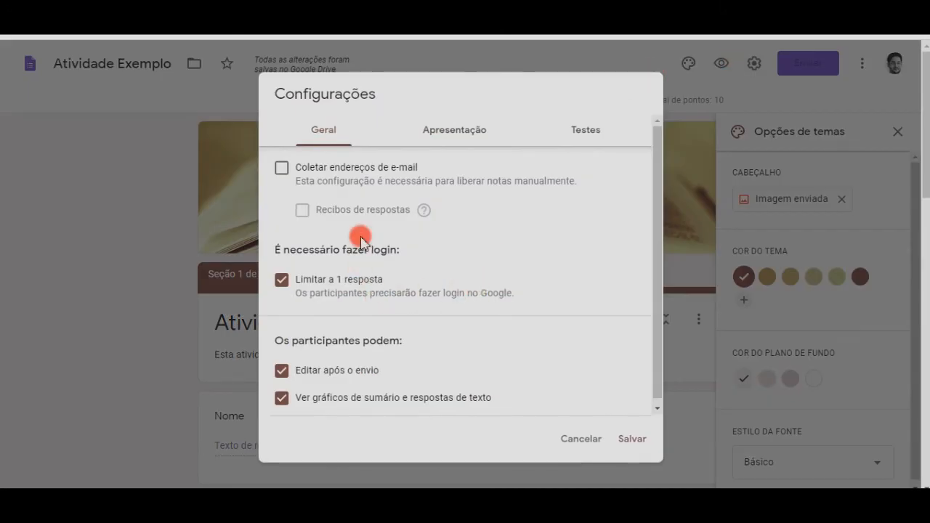
{"action": "left_click", "coordinate": [282, 280]}
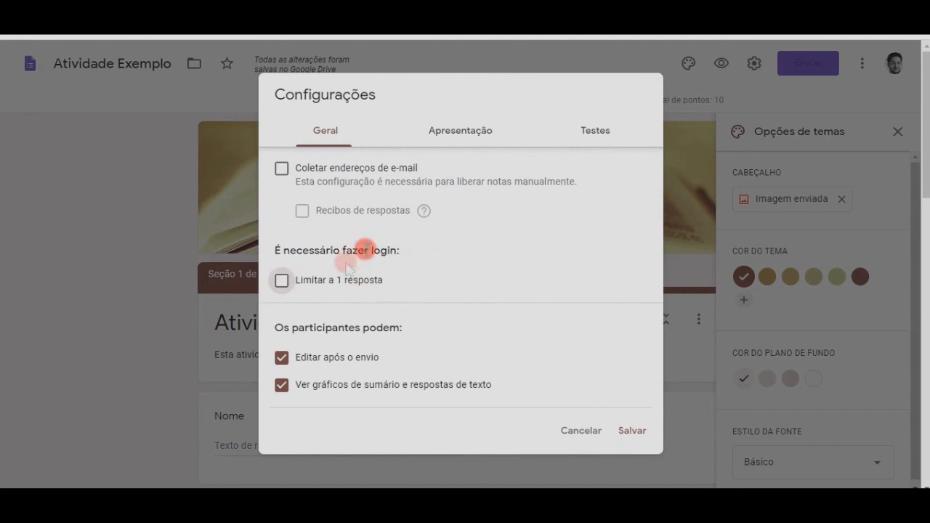
{"action": "left_click", "coordinate": [632, 431]}
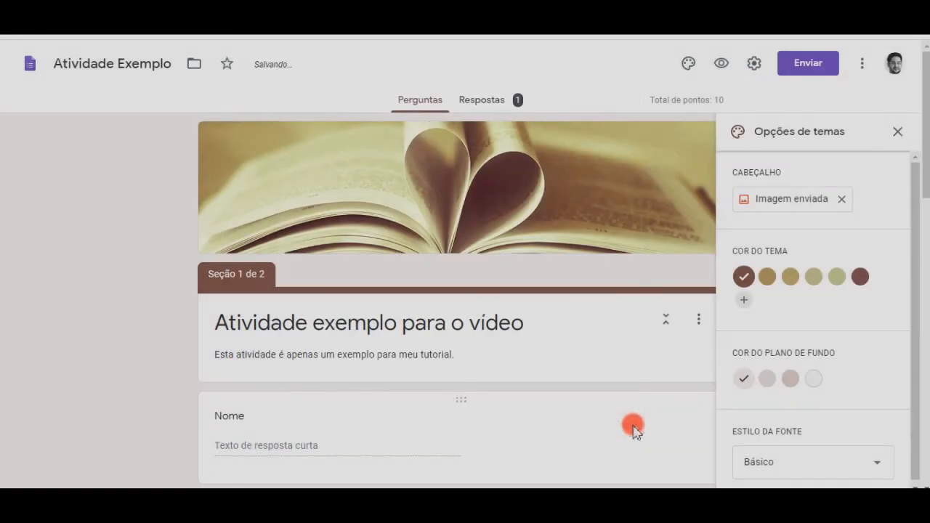
Preview the form and submit another test response with Amarelo and Verde marked Cor and 10 marked Número, and start a further response
{"action": "left_click", "coordinate": [718, 64]}
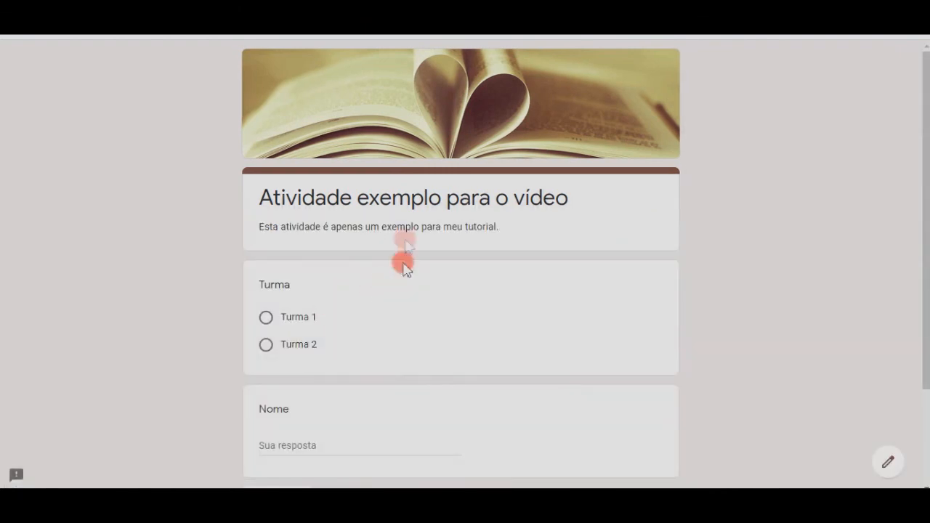
{"action": "scroll", "coordinate": [356, 247], "scroll_direction": "down", "scroll_amount": 3}
{"action": "left_click", "coordinate": [465, 209]}
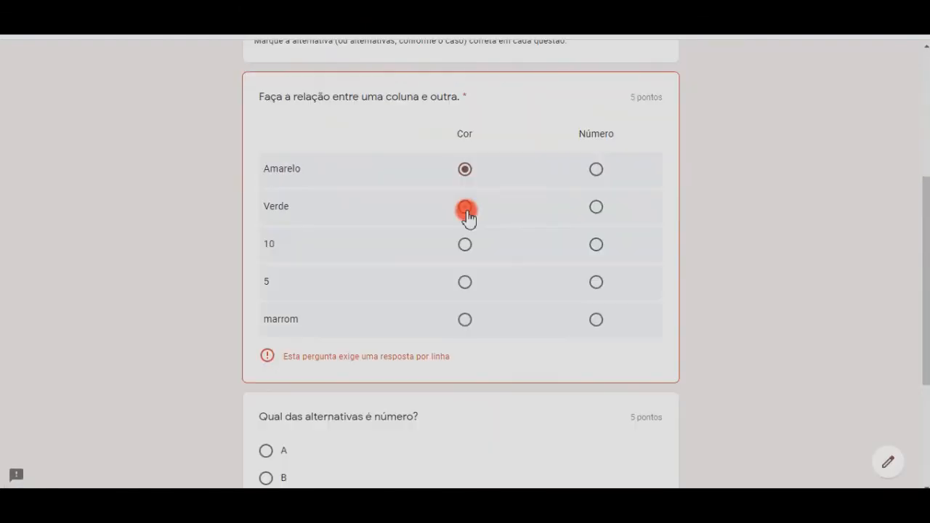
{"action": "left_click", "coordinate": [596, 245]}
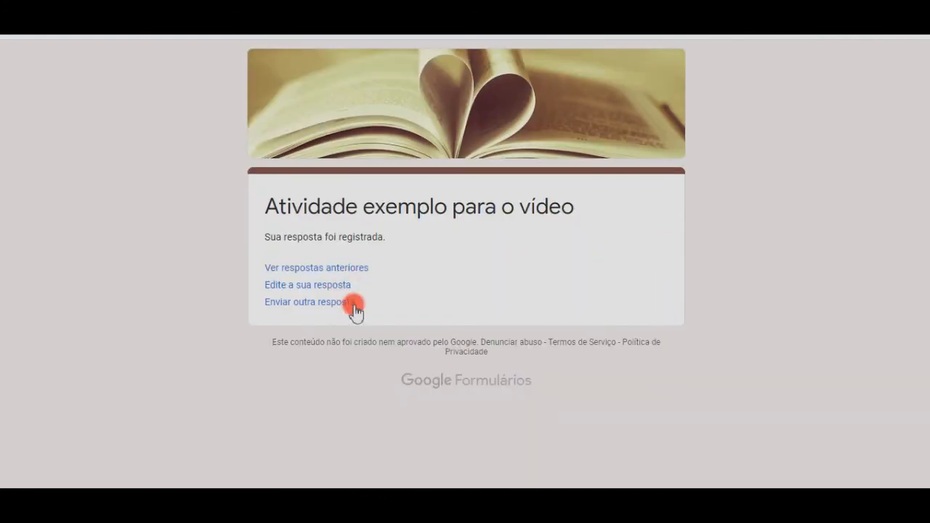
{"action": "left_click", "coordinate": [354, 304]}
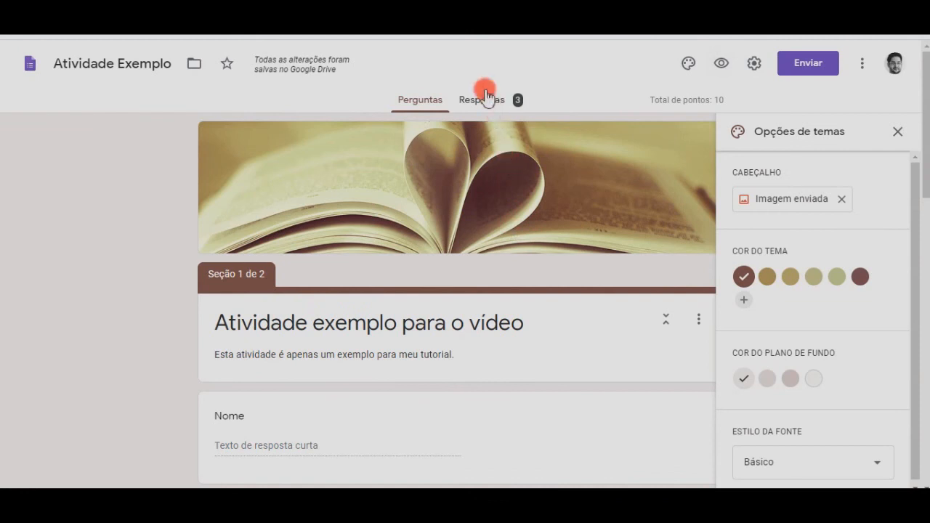
Examine the summary of the form's responses, including the score statistics, point distribution, frequently missed questions and charts for each question
{"action": "left_click", "coordinate": [499, 97]}
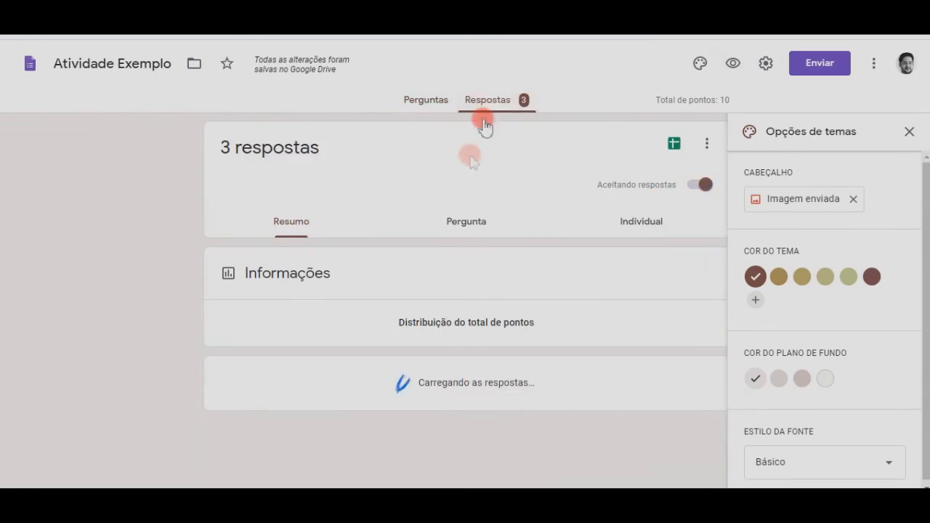
{"action": "scroll", "coordinate": [487, 254], "scroll_direction": "down", "scroll_amount": 1}
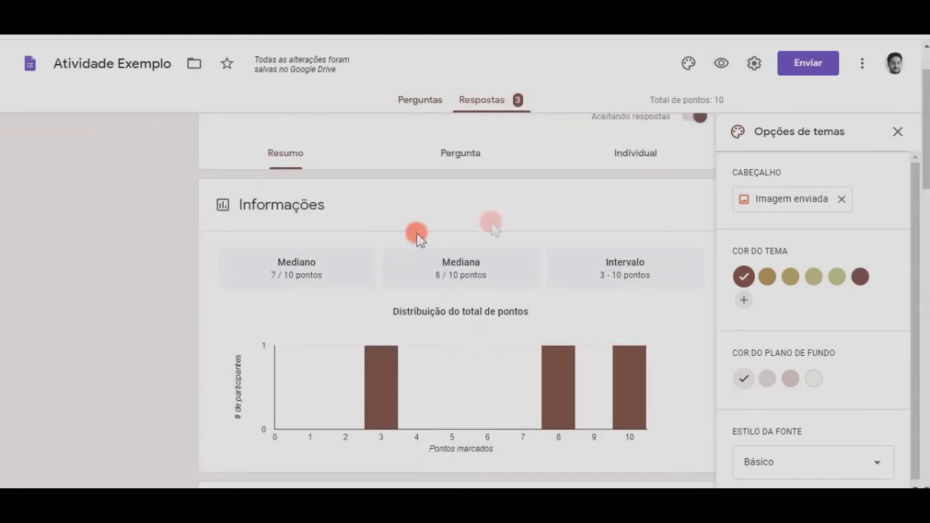
{"action": "scroll", "coordinate": [606, 210], "scroll_direction": "down", "scroll_amount": 1}
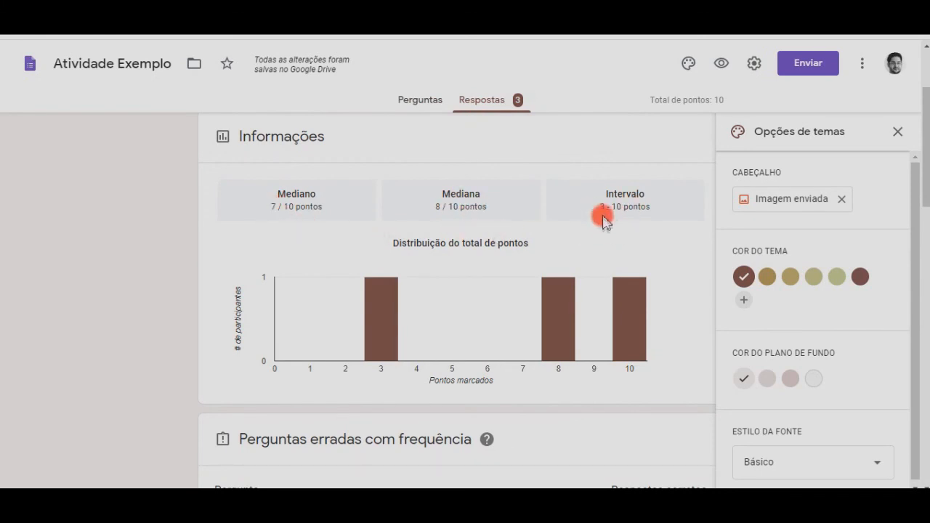
{"action": "scroll", "coordinate": [654, 200], "scroll_direction": "down", "scroll_amount": 4}
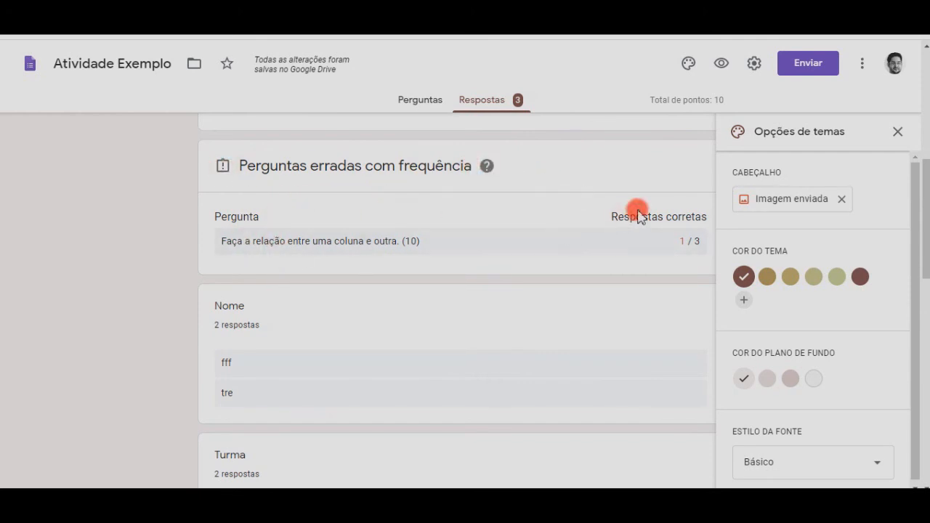
{"action": "scroll", "coordinate": [537, 305], "scroll_direction": "down", "scroll_amount": 3}
{"action": "scroll", "coordinate": [528, 293], "scroll_direction": "down", "scroll_amount": 3}
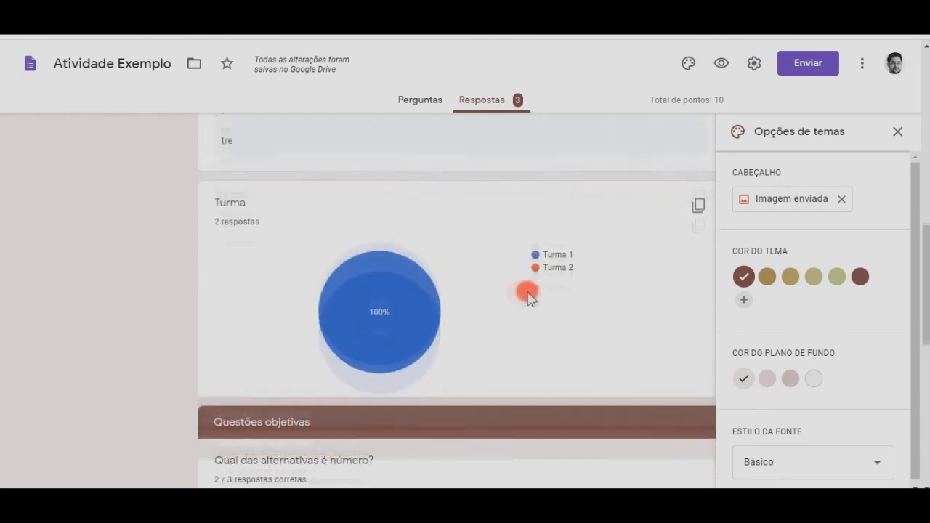
{"action": "scroll", "coordinate": [526, 254], "scroll_direction": "down", "scroll_amount": 4}
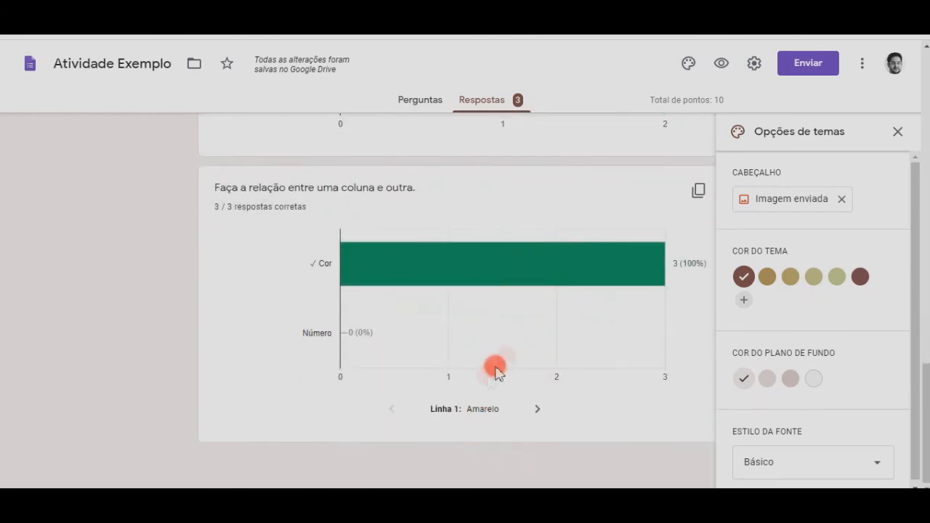
{"action": "scroll", "coordinate": [540, 319], "scroll_direction": "up", "scroll_amount": 5}
{"action": "scroll", "coordinate": [541, 320], "scroll_direction": "up", "scroll_amount": 8}
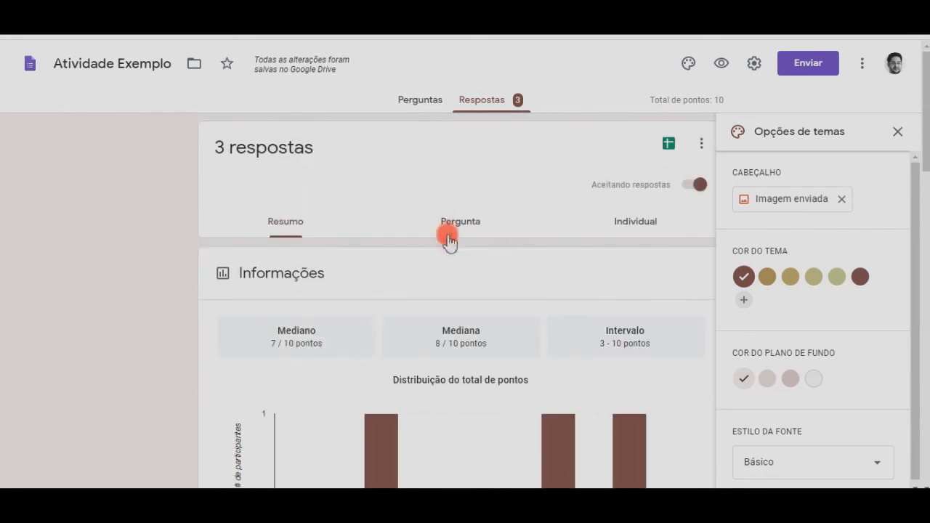
Review the responses by question for "Qual das alternativas é número?" and open the feedback editor for answer 11, leaving it without saving
{"action": "left_click", "coordinate": [460, 233]}
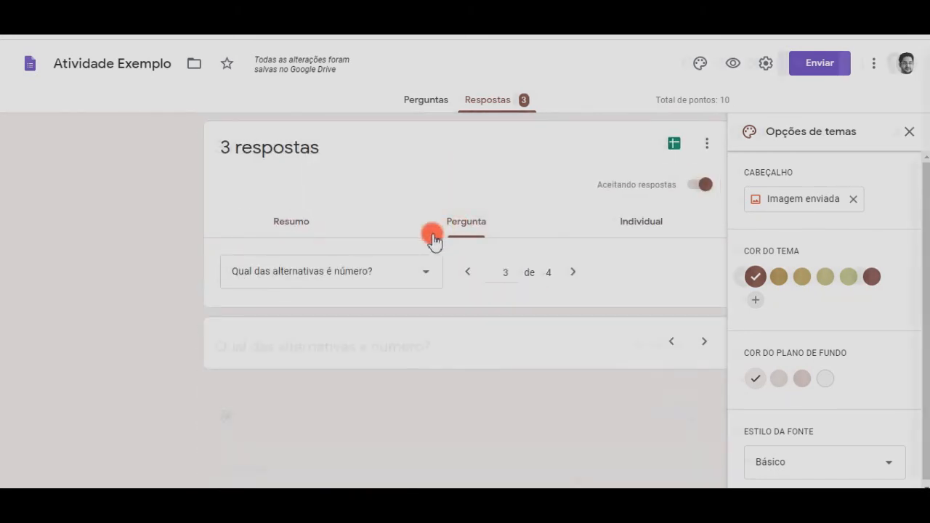
{"action": "scroll", "coordinate": [546, 265], "scroll_direction": "down", "scroll_amount": 2}
{"action": "scroll", "coordinate": [543, 267], "scroll_direction": "down", "scroll_amount": 2}
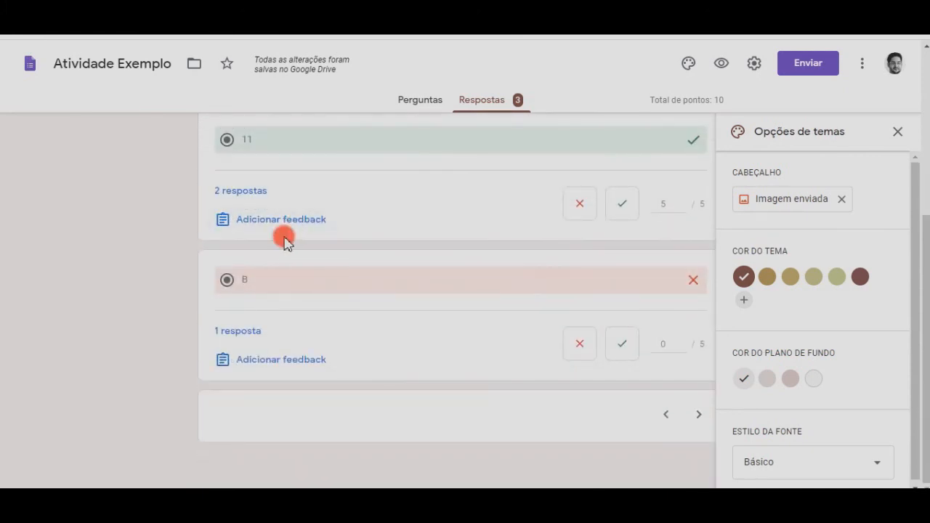
{"action": "scroll", "coordinate": [310, 230], "scroll_direction": "up", "scroll_amount": 1}
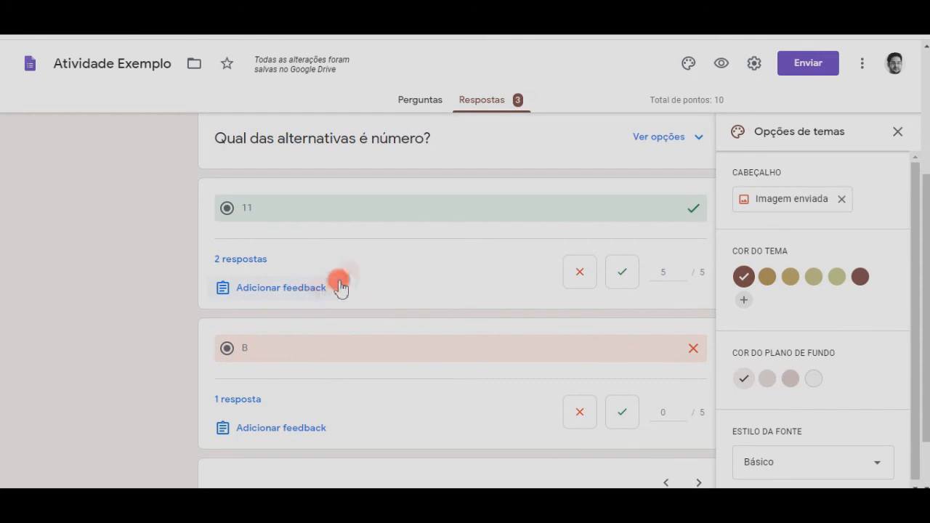
{"action": "scroll", "coordinate": [342, 276], "scroll_direction": "up", "scroll_amount": 3}
{"action": "scroll", "coordinate": [316, 229], "scroll_direction": "down", "scroll_amount": 4}
{"action": "left_click", "coordinate": [314, 222]}
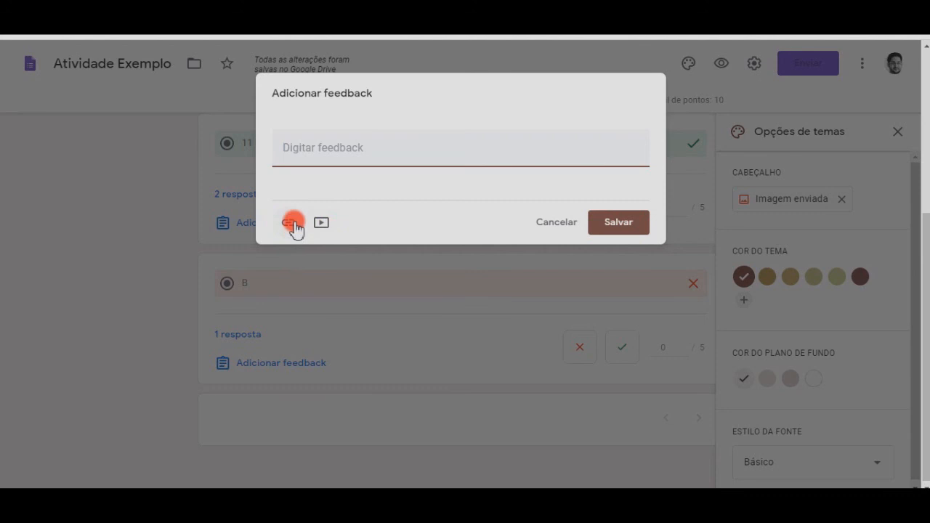
{"action": "left_click", "coordinate": [559, 222]}
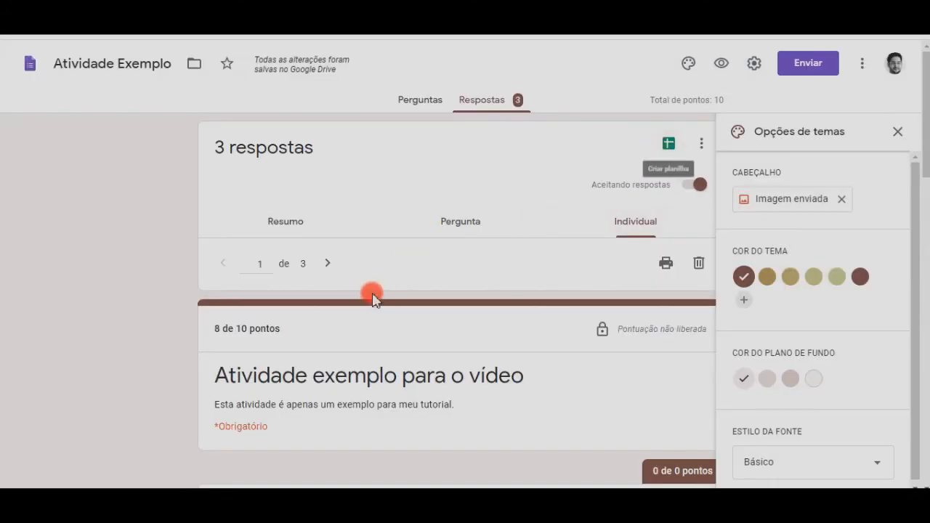
Examine the first individual response, checking its total score and the points given in the "Questões objetivas" section
{"action": "scroll", "coordinate": [423, 253], "scroll_direction": "down", "scroll_amount": 3}
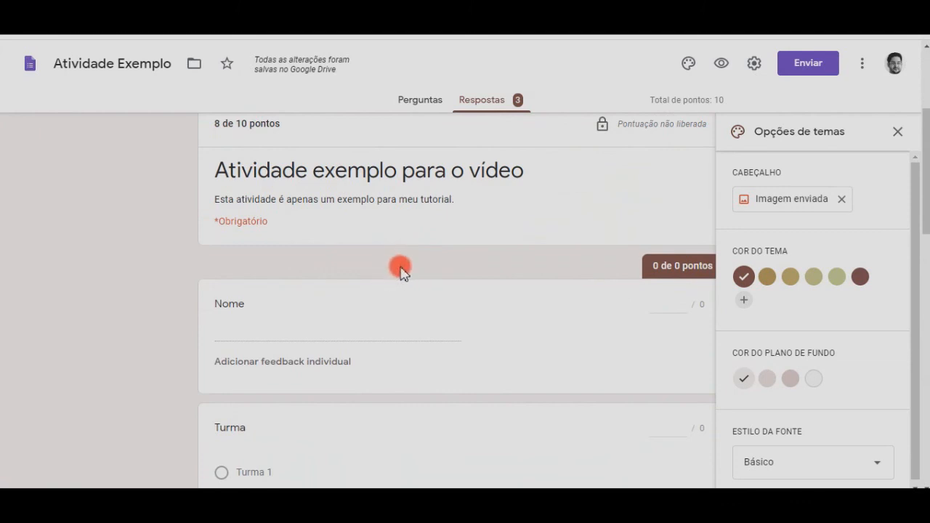
{"action": "scroll", "coordinate": [462, 240], "scroll_direction": "up", "scroll_amount": 2}
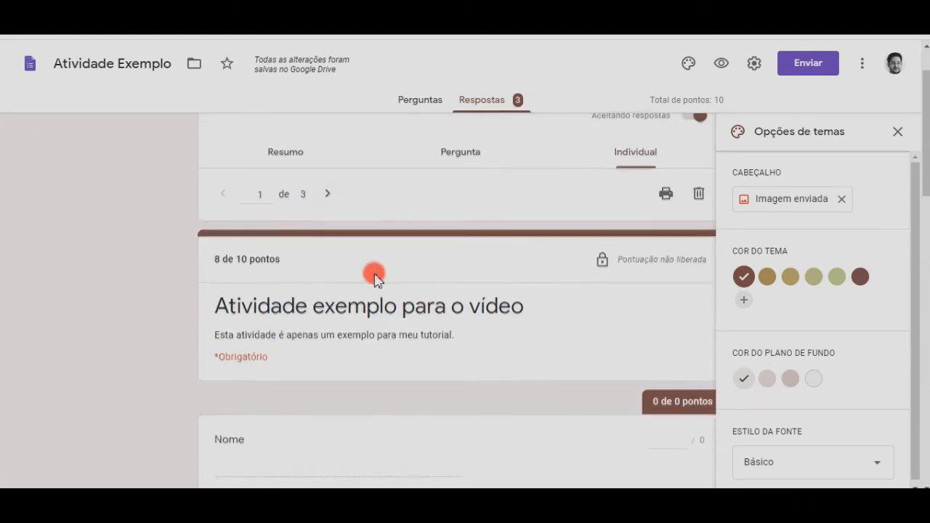
{"action": "scroll", "coordinate": [373, 274], "scroll_direction": "down", "scroll_amount": 4}
{"action": "scroll", "coordinate": [339, 291], "scroll_direction": "down", "scroll_amount": 7}
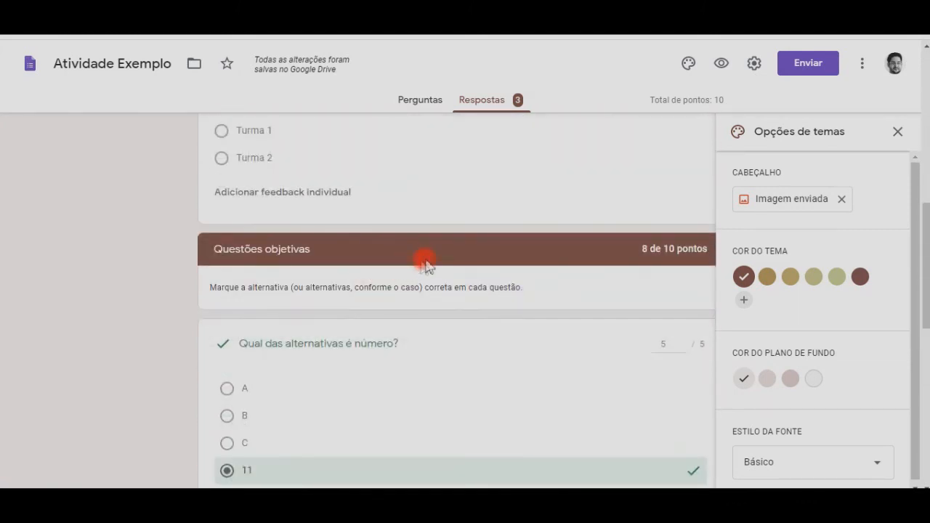
{"action": "scroll", "coordinate": [404, 271], "scroll_direction": "up", "scroll_amount": 10}
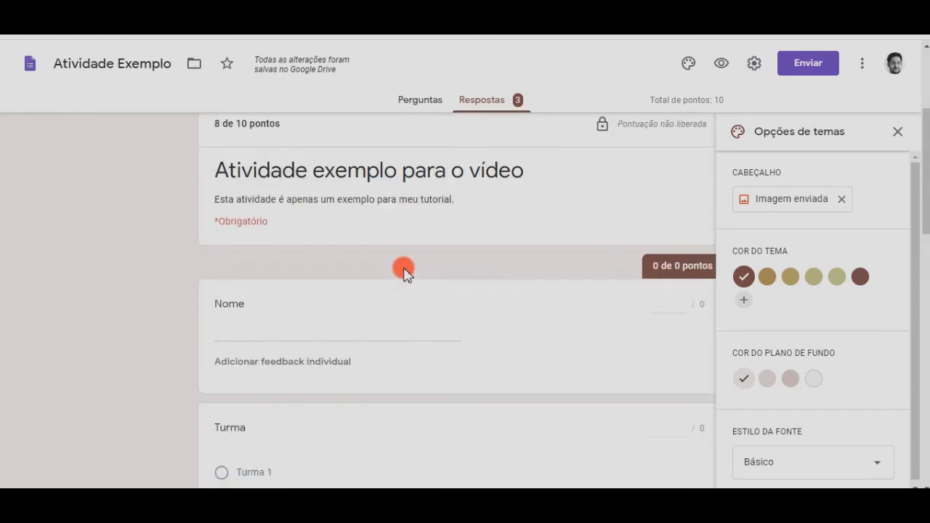
{"action": "scroll", "coordinate": [336, 245], "scroll_direction": "up", "scroll_amount": 2}
Go through the second and third individual responses, checking the Nome, Turma and quiz answers
{"action": "left_click", "coordinate": [328, 194]}
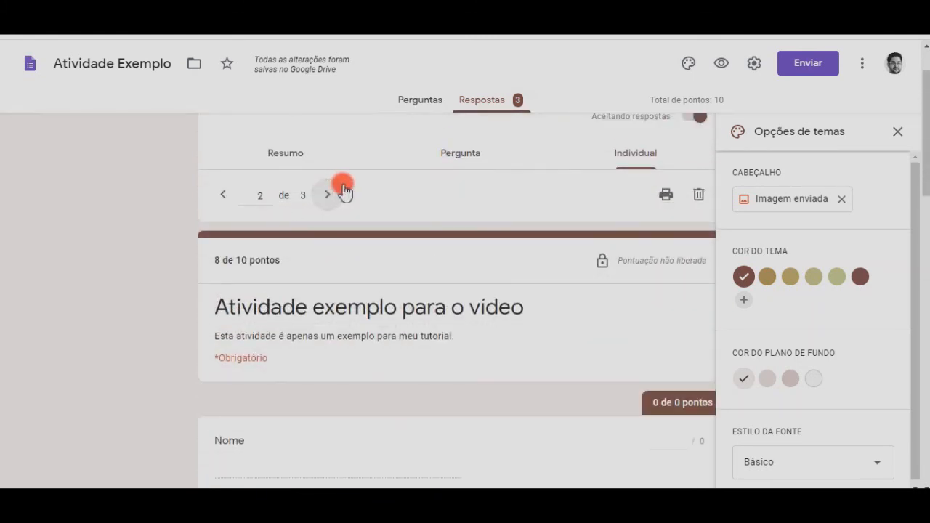
{"action": "scroll", "coordinate": [222, 260], "scroll_direction": "down", "scroll_amount": 3}
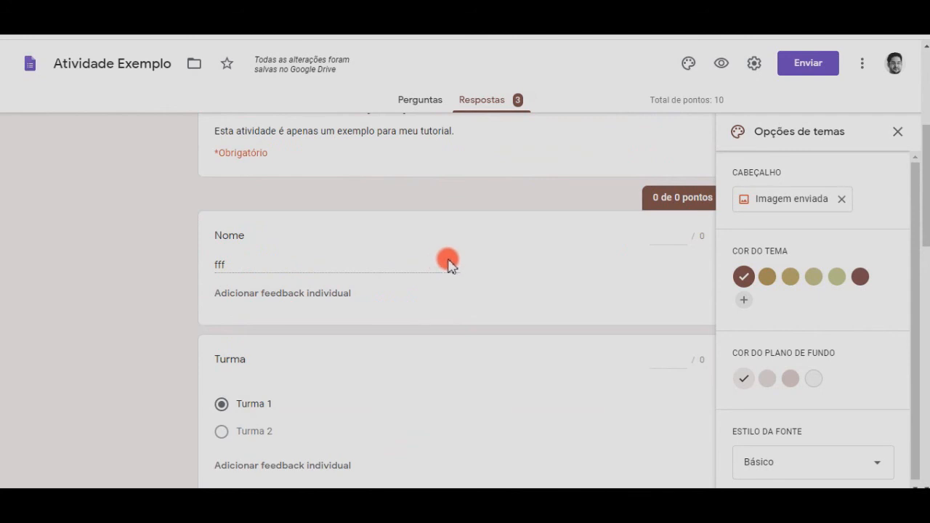
{"action": "scroll", "coordinate": [450, 265], "scroll_direction": "down", "scroll_amount": 6}
{"action": "scroll", "coordinate": [449, 266], "scroll_direction": "down", "scroll_amount": 5}
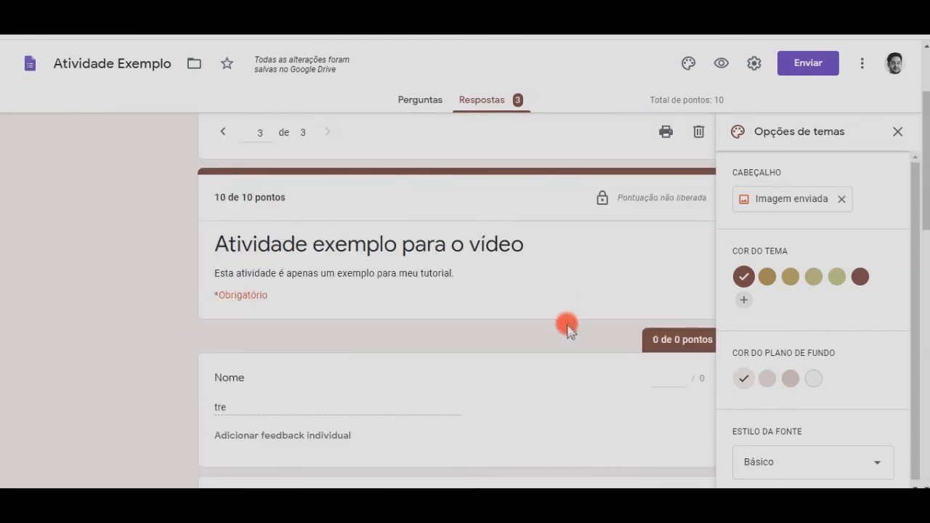
{"action": "scroll", "coordinate": [567, 325], "scroll_direction": "up", "scroll_amount": 2}
{"action": "scroll", "coordinate": [559, 299], "scroll_direction": "down", "scroll_amount": 3}
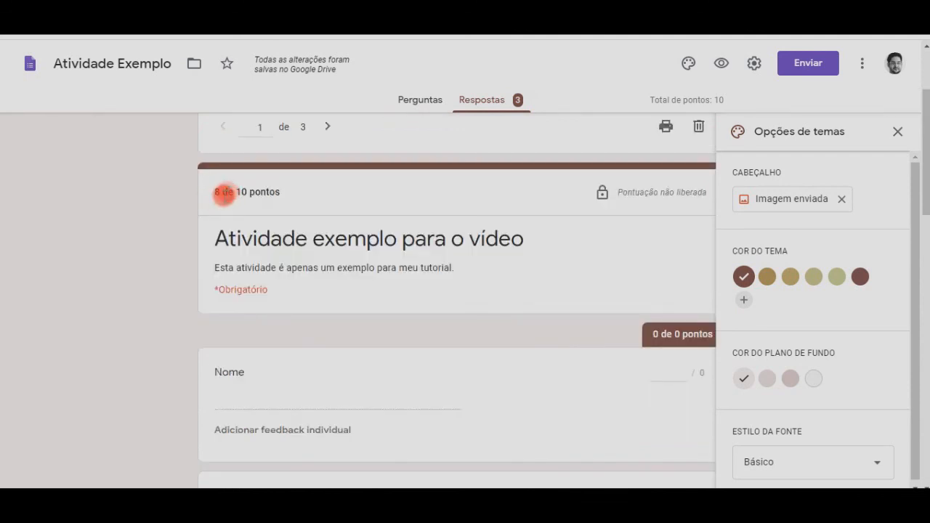
Compare the scores across the individual responses, and check the second response's grid answers against the correct ones
{"action": "left_click", "coordinate": [325, 128]}
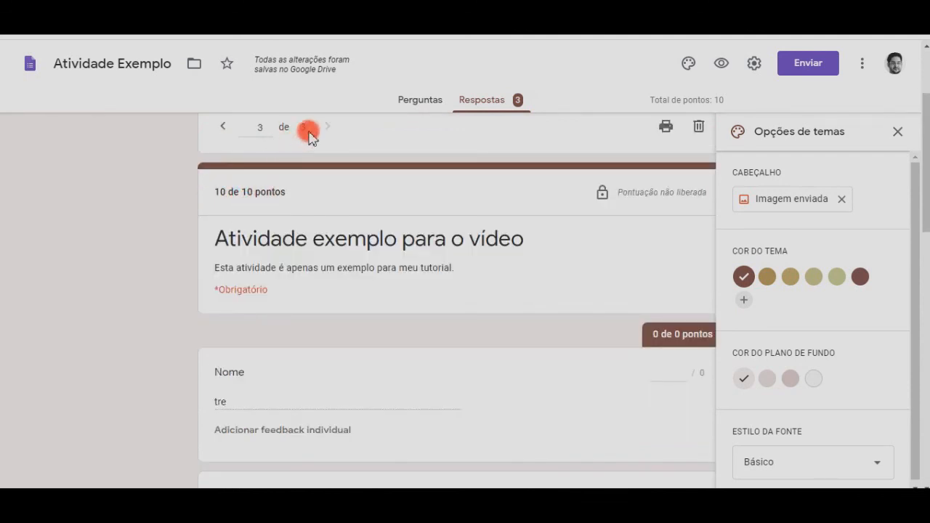
{"action": "left_click", "coordinate": [224, 129]}
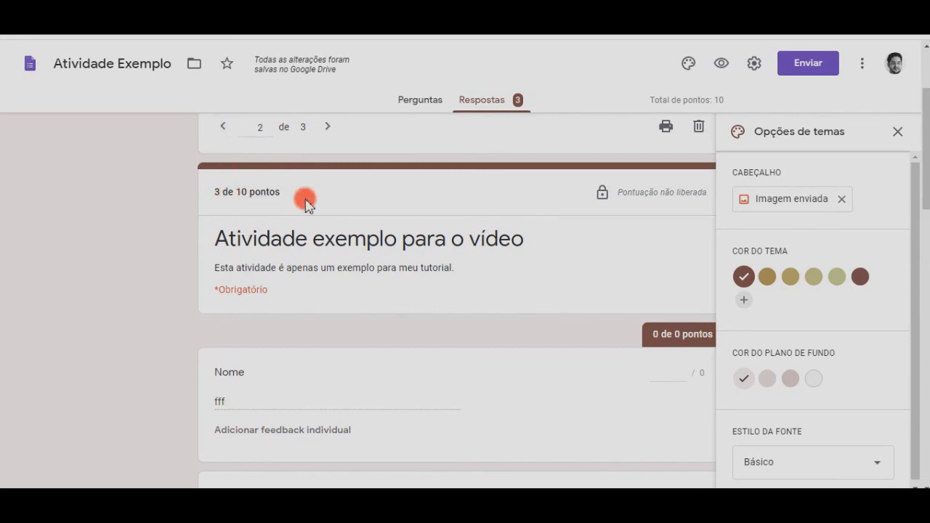
{"action": "scroll", "coordinate": [538, 289], "scroll_direction": "down", "scroll_amount": 10}
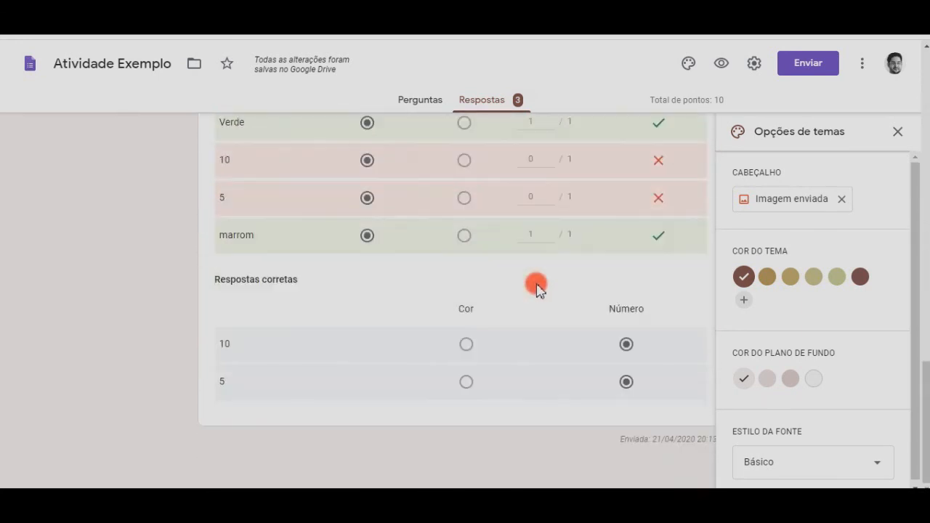
{"action": "scroll", "coordinate": [499, 242], "scroll_direction": "up", "scroll_amount": 10}
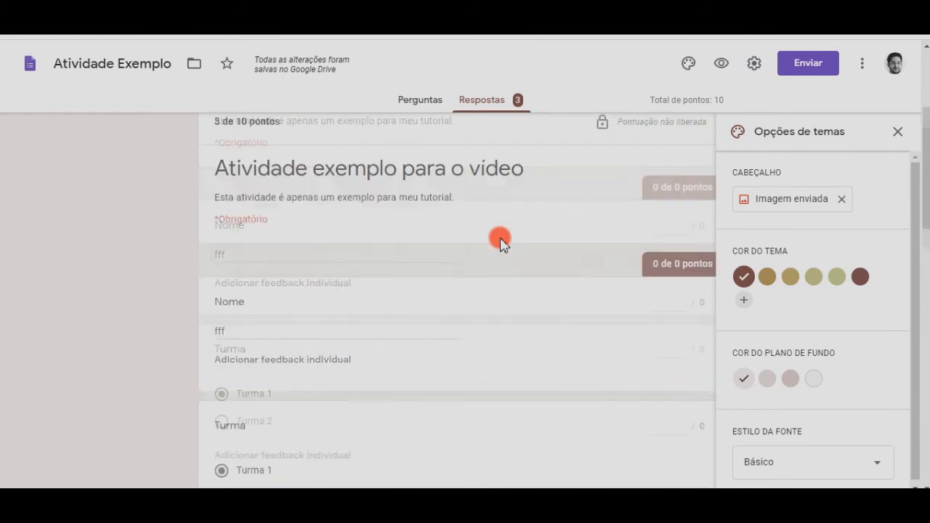